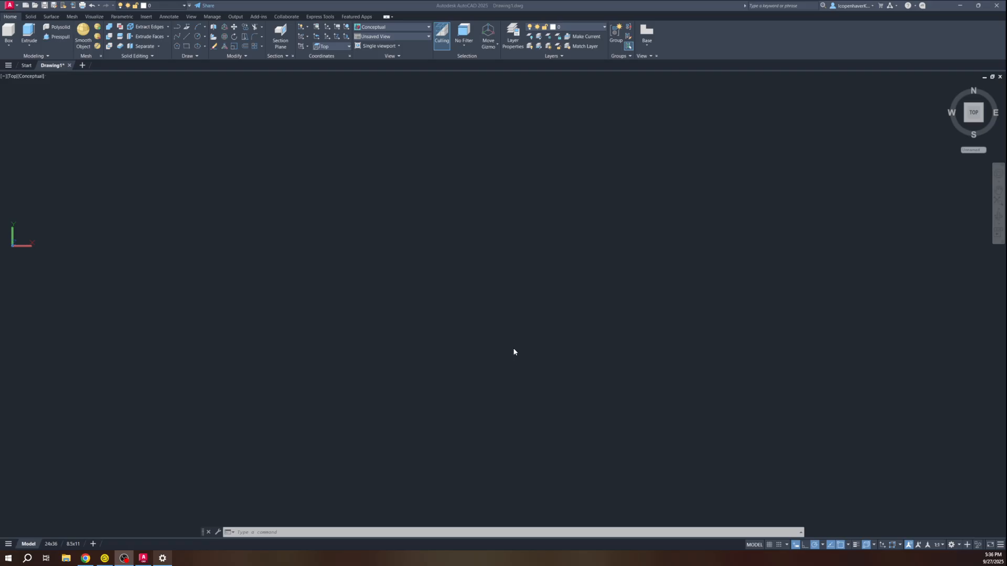
Browse the Solid and Home ribbon tabs to find the primitive solid types
left_click(201, 260)
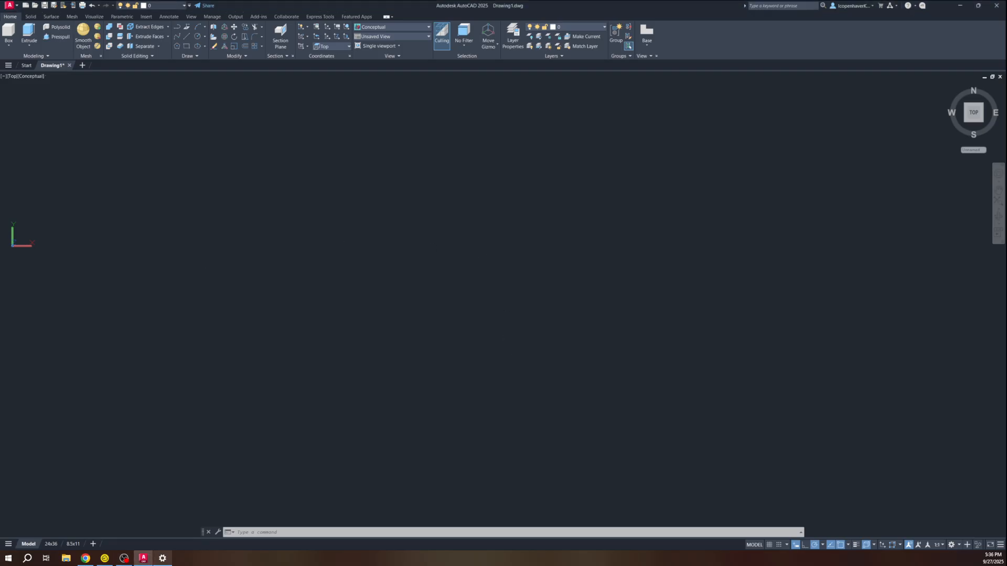
left_click(52, 57)
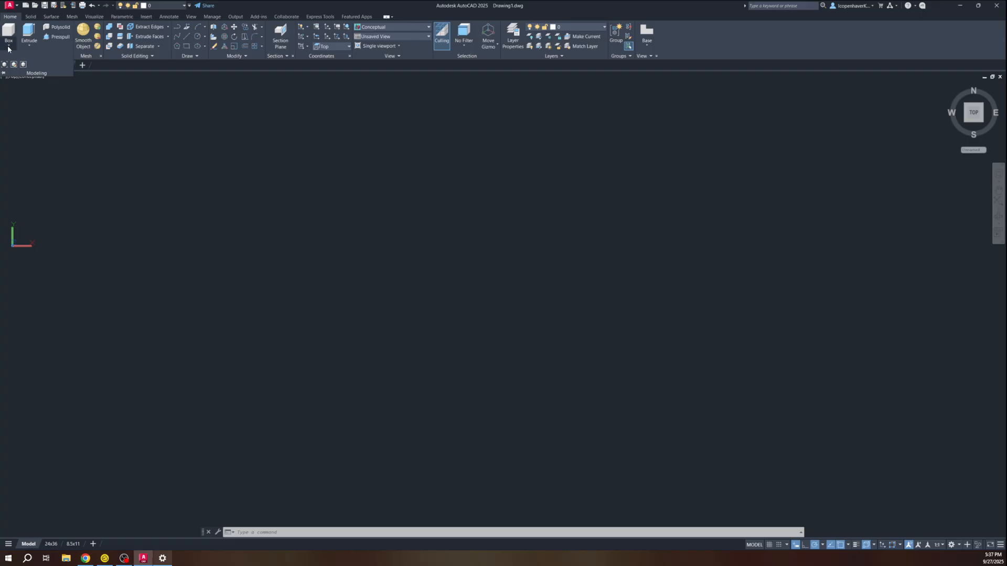
left_click(33, 17)
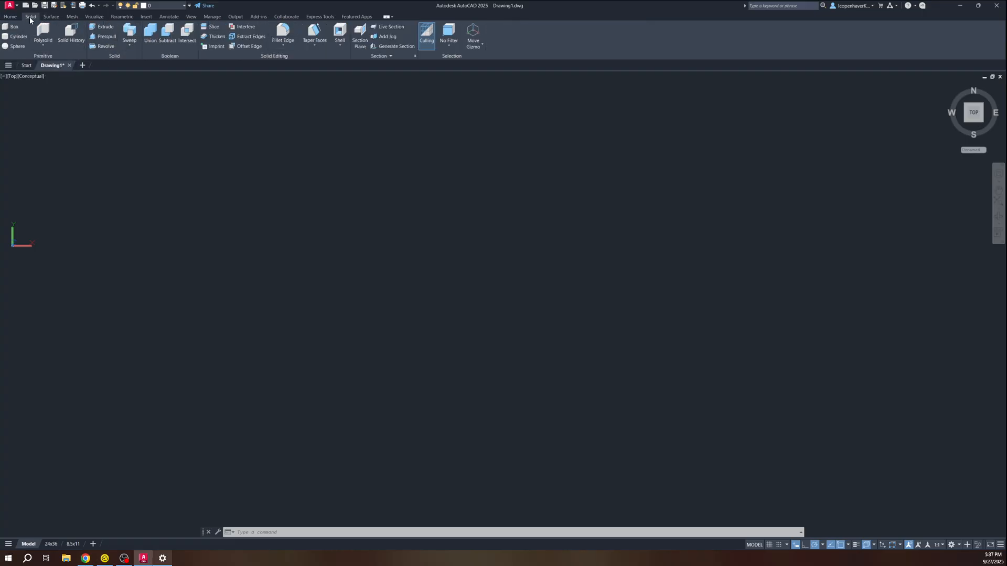
left_click(11, 16)
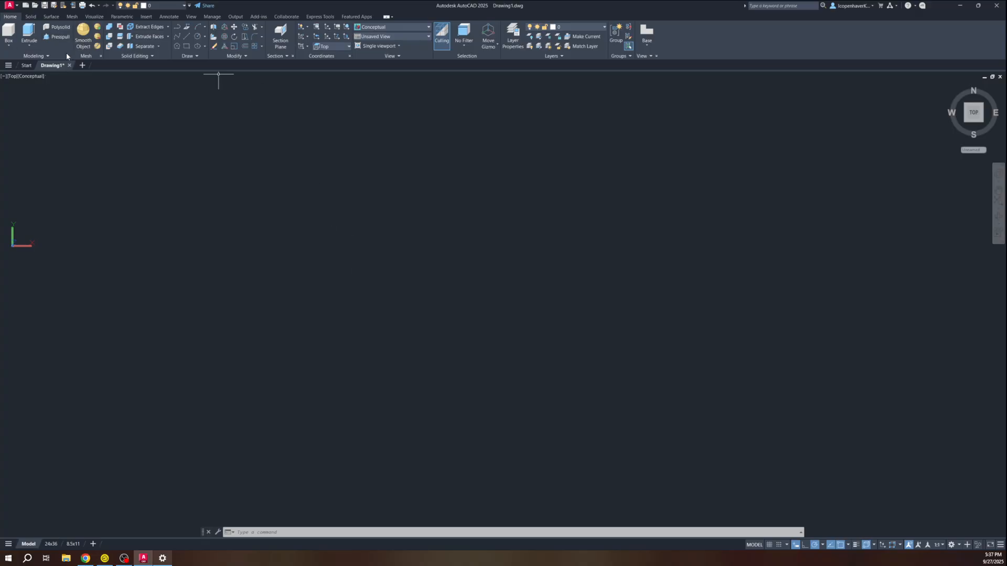
left_click(9, 46)
Start a BOX and set its base to 4' long by 36 deep
type("BOX")
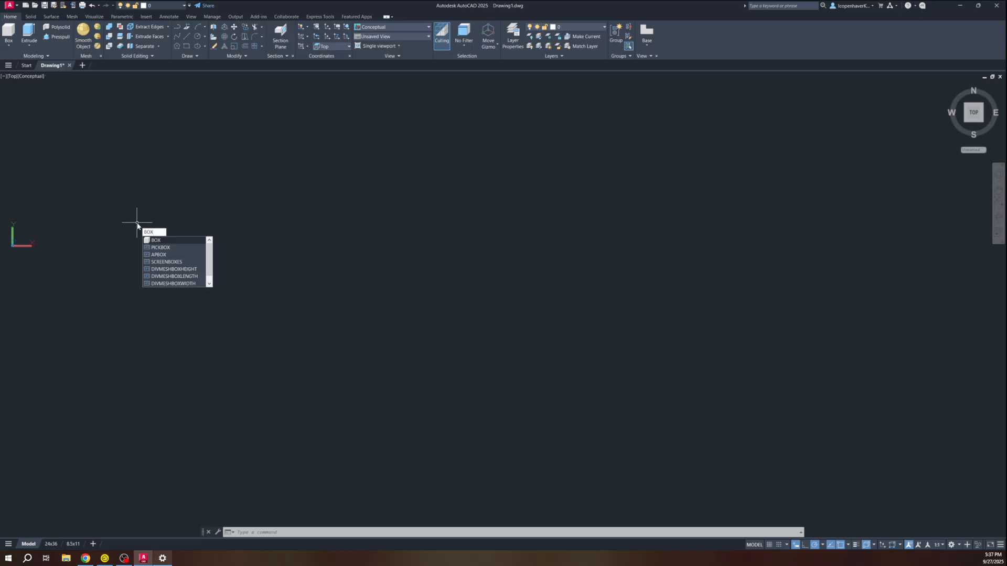
key("Return")
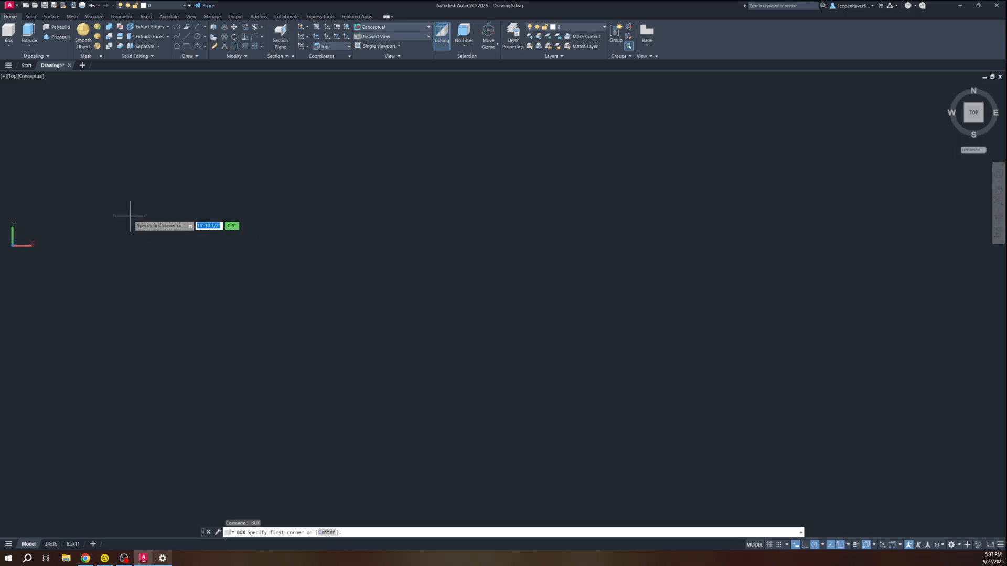
left_click(90, 243)
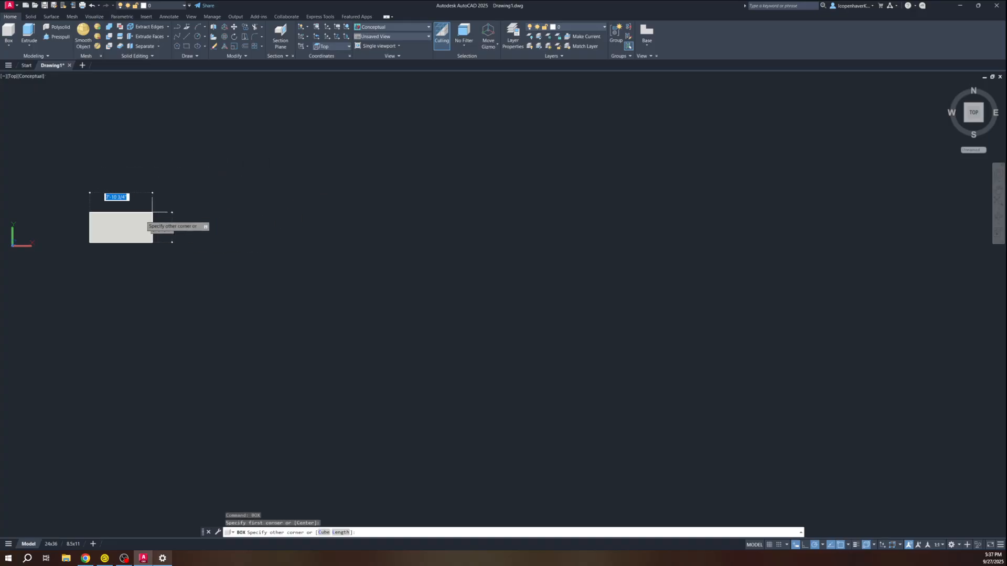
scroll(131, 218, "up", 4)
middle_click_drag(127, 220, 355, 195)
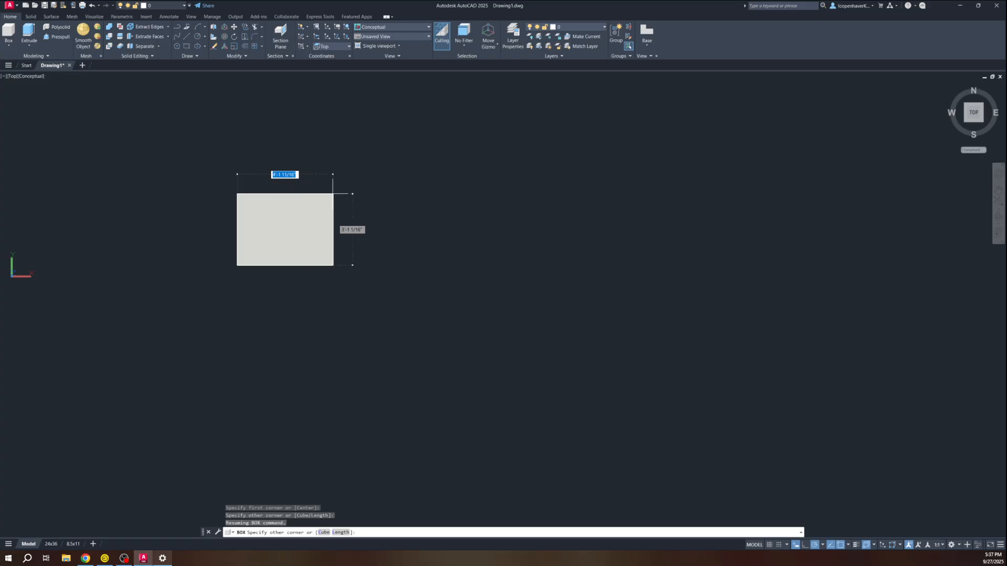
type("4'")
key("Tab")
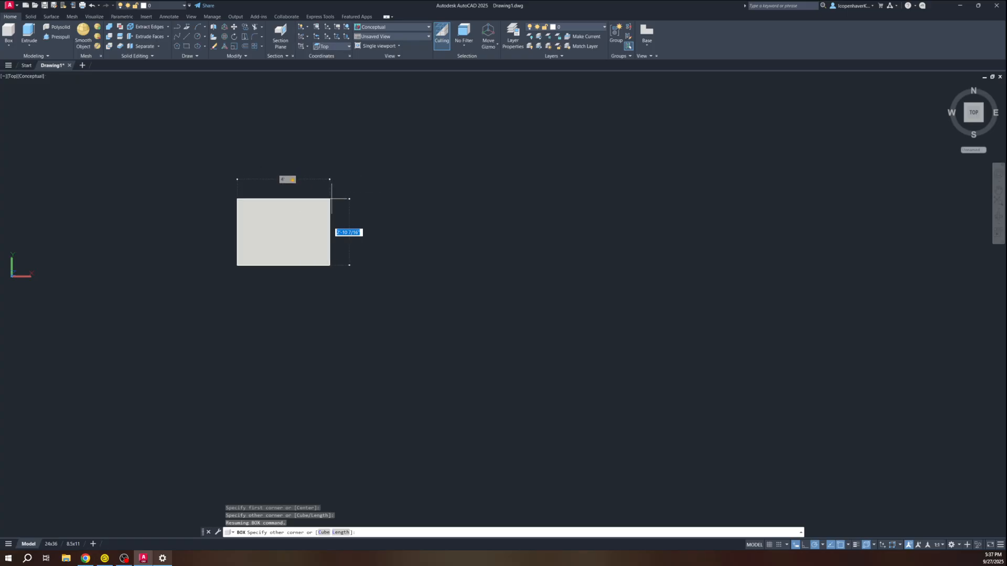
type("36")
key("Return")
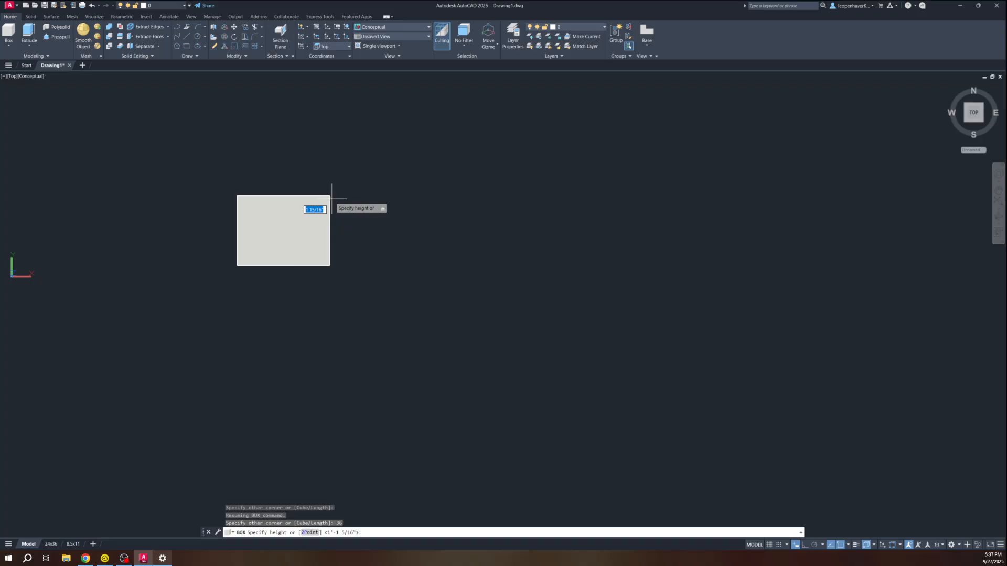
Tilt the view to 3D and give the box a height of 24
middle_click_drag(317, 262, 241, 279, "shift")
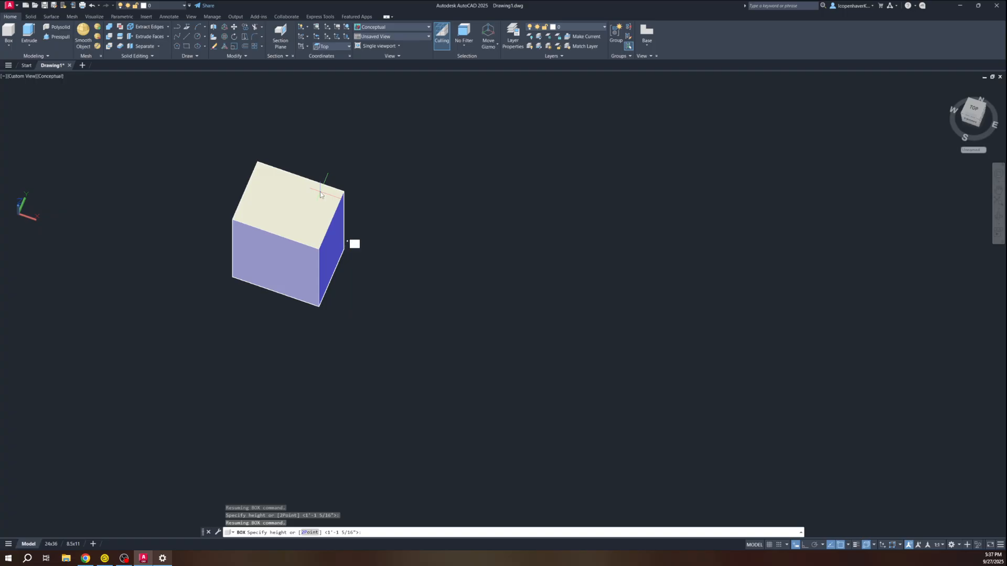
type("24")
key("Return")
middle_click_drag(291, 235, 194, 228)
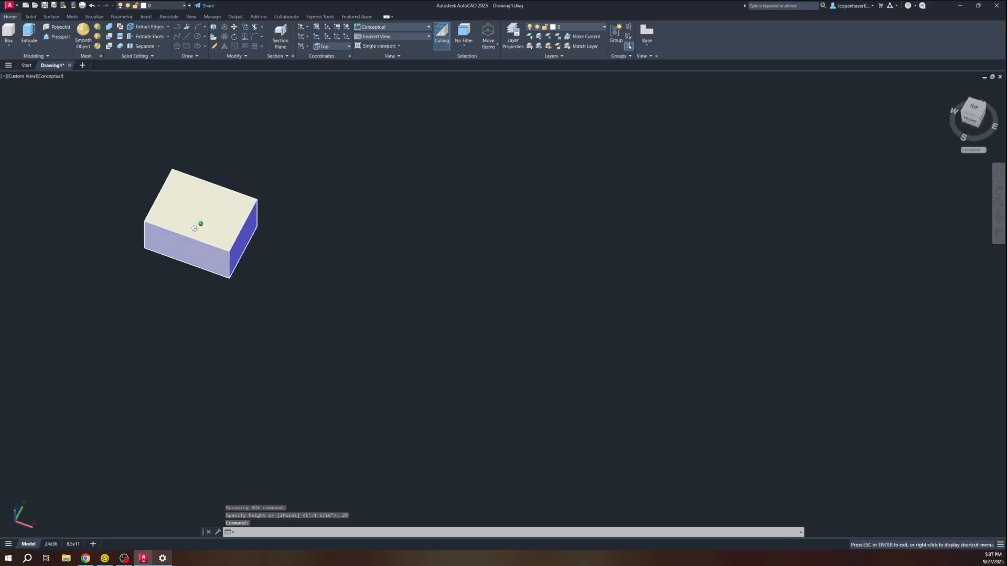
middle_click_drag(288, 292, 242, 308)
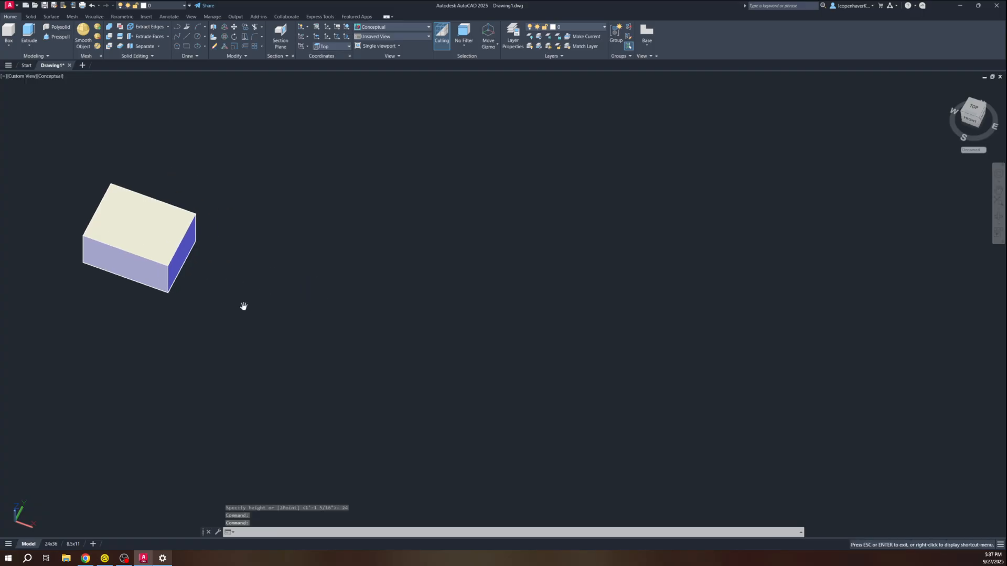
scroll(245, 307, "down", 2)
Add a cylinder of radius 12 and height 36 beside the box
type("cyl")
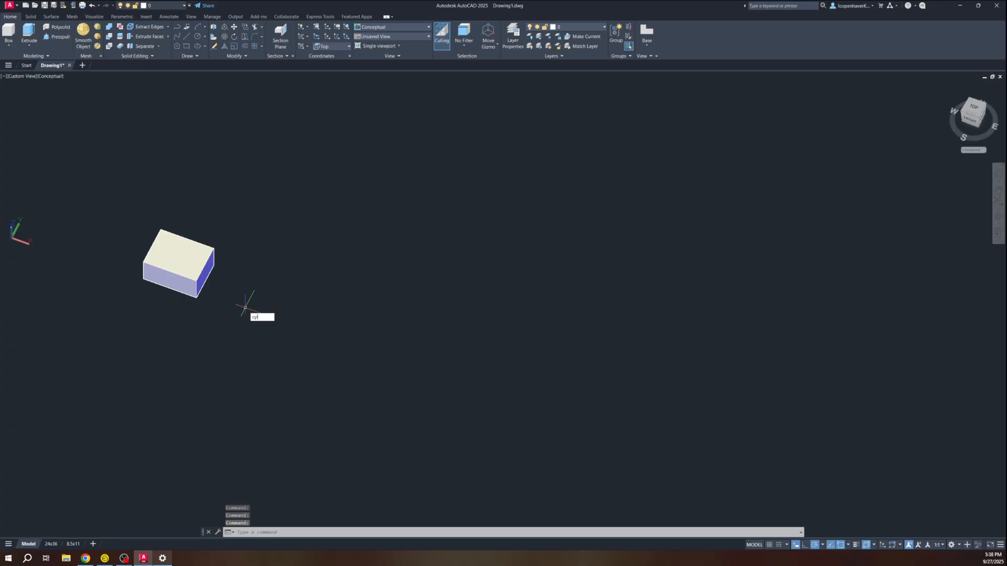
key("Return")
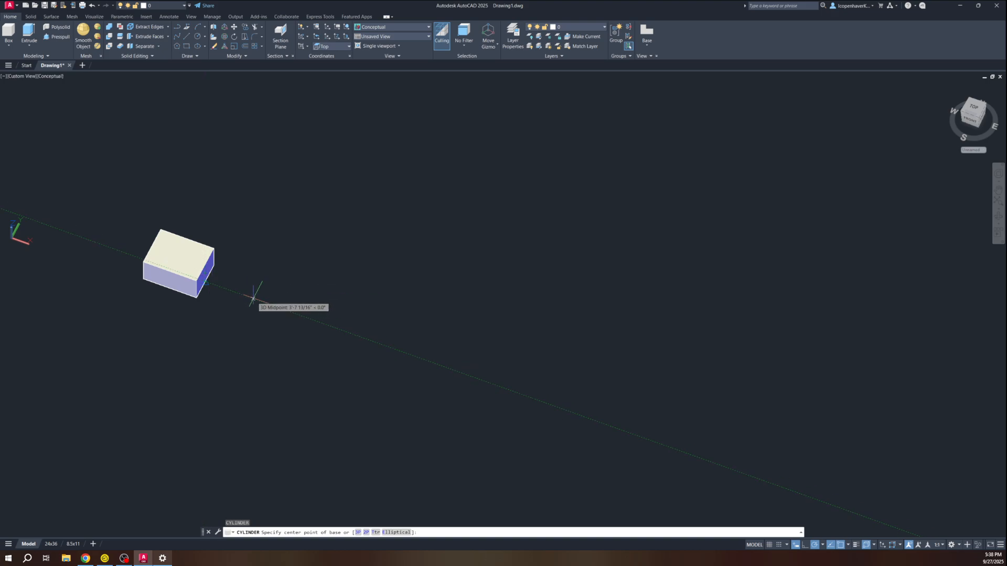
left_click(254, 297)
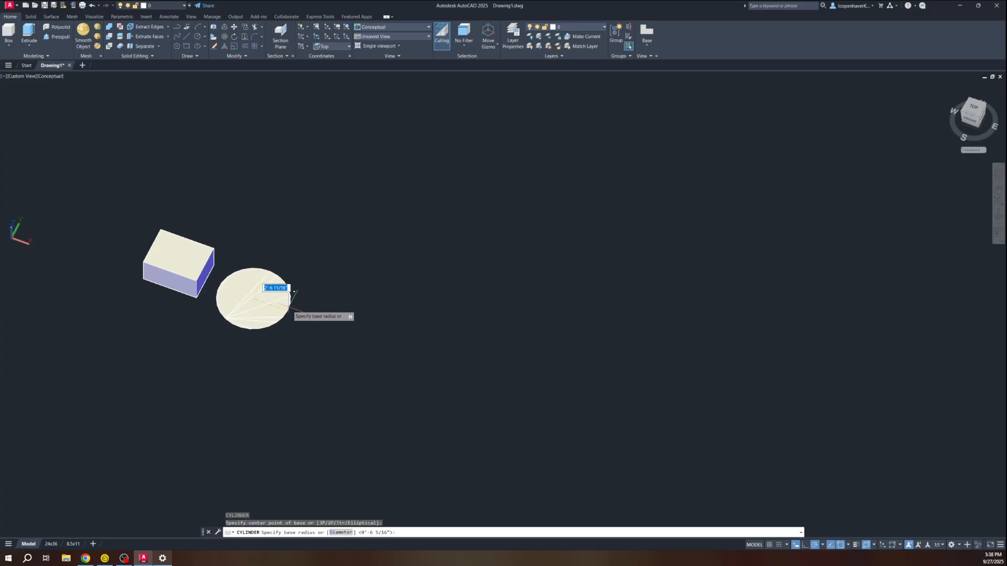
key("BackSpace")
key("Return")
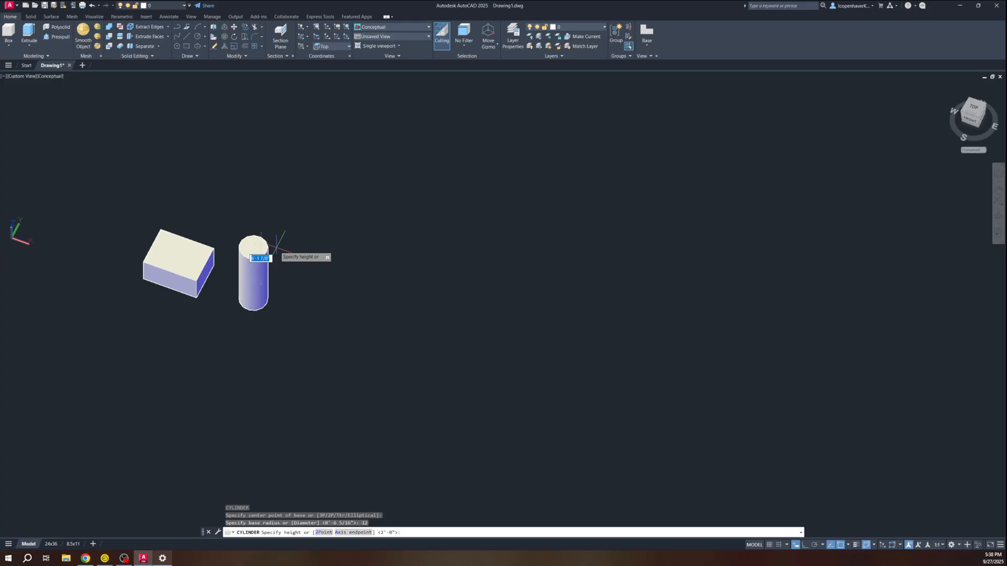
type("36")
key("Return")
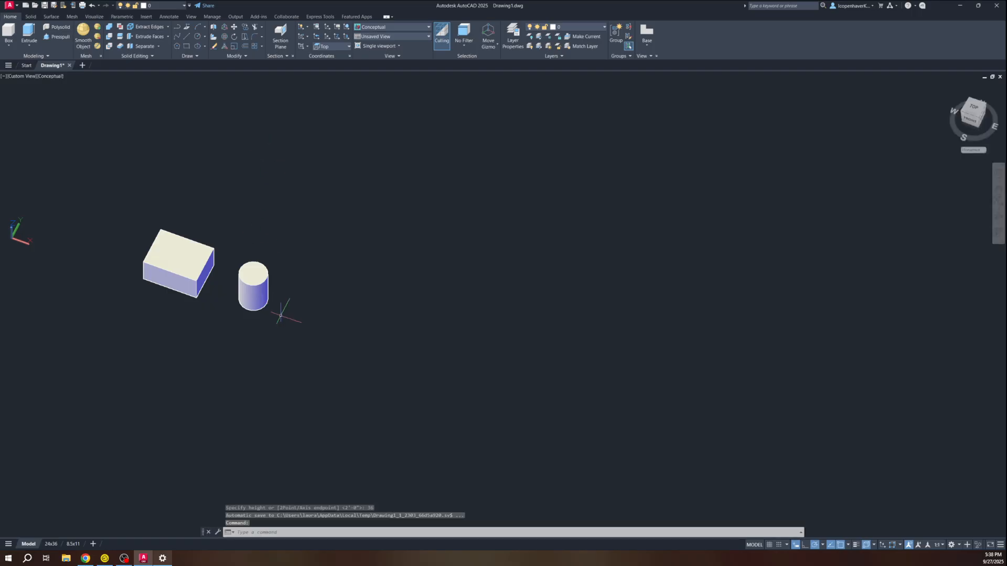
middle_click_drag(281, 308, 172, 285)
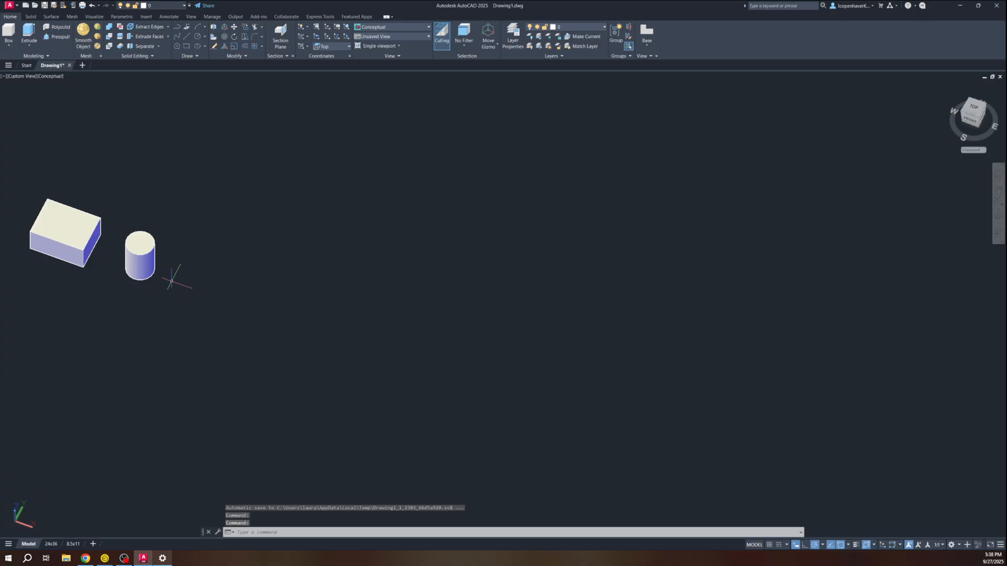
Add a cone of radius 2'-7" and height 36 beside the cylinder
type("cone")
key("Return")
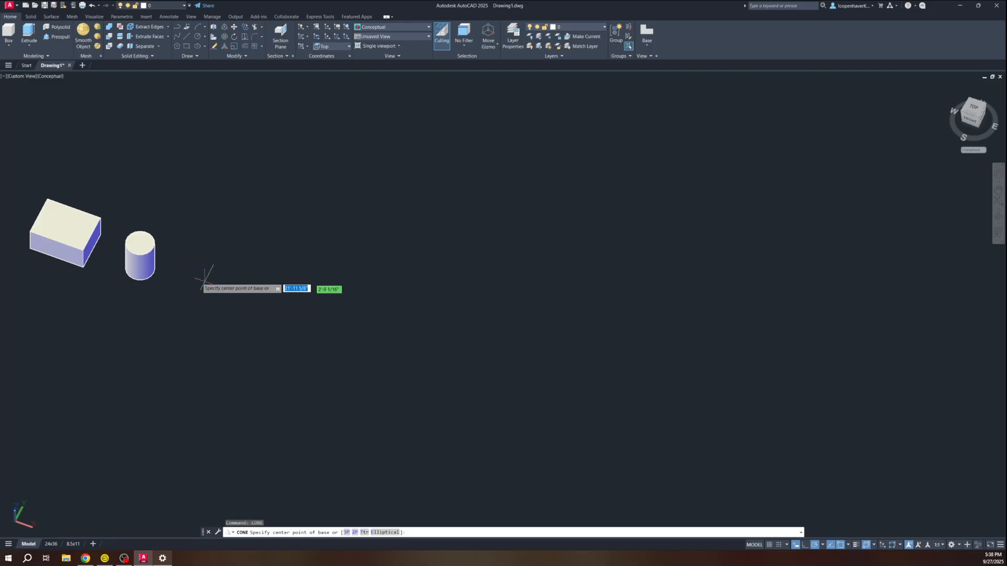
left_click(189, 287)
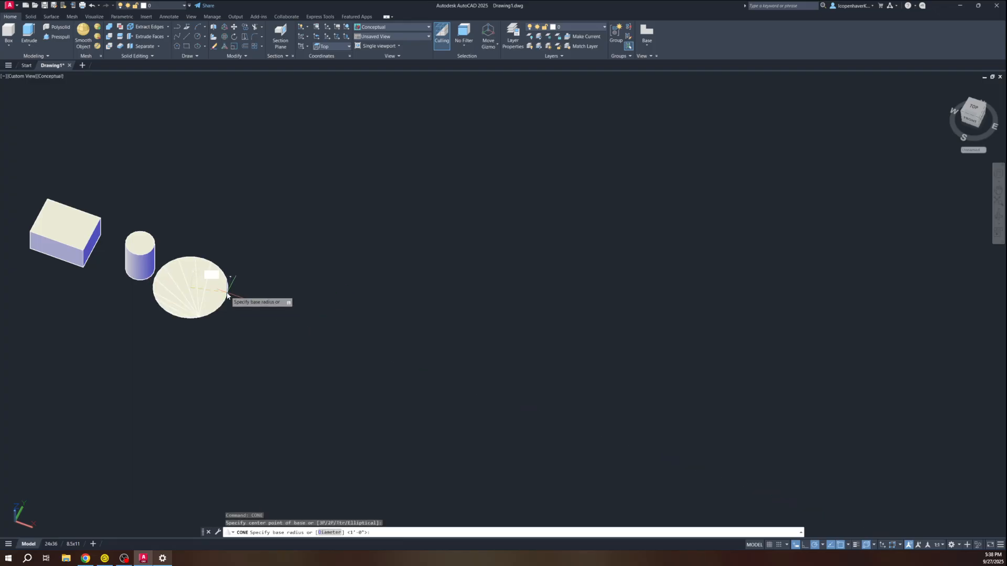
key("Tab")
key("Return")
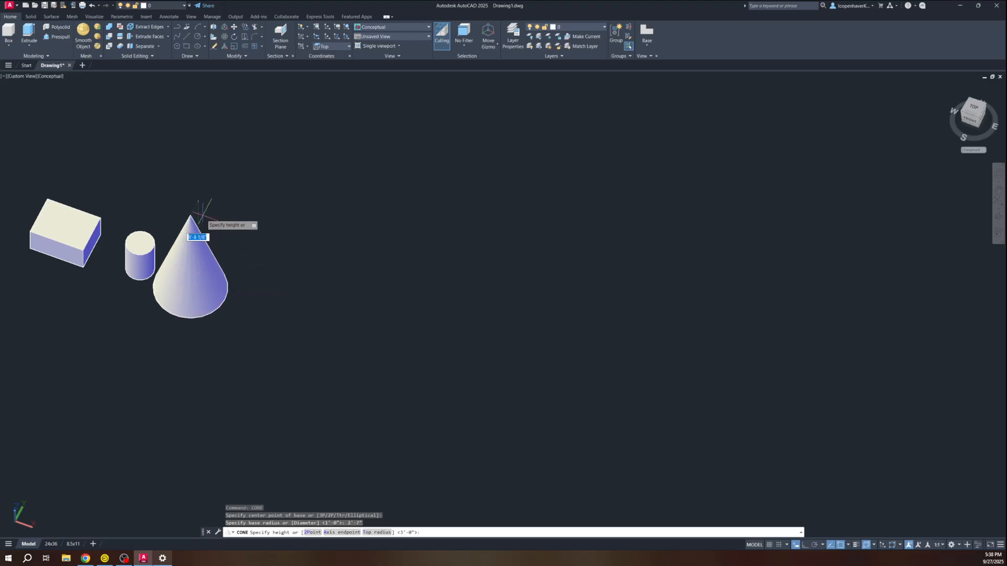
type("36")
key("Return")
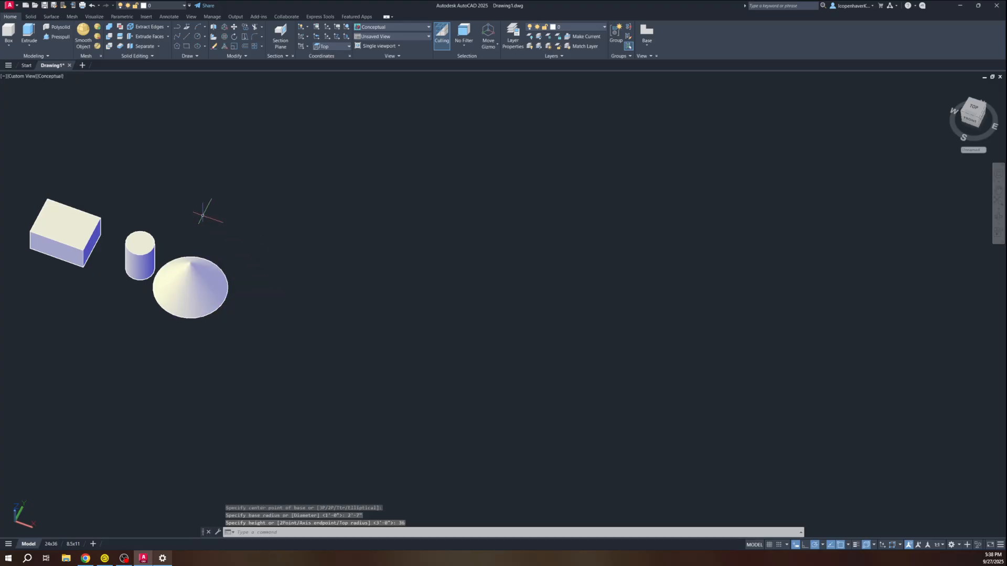
mouse_move(221, 261)
middle_mouse_down("shift")
mouse_move(218, 231)
mouse_move(226, 252)
middle_mouse_up("shift")
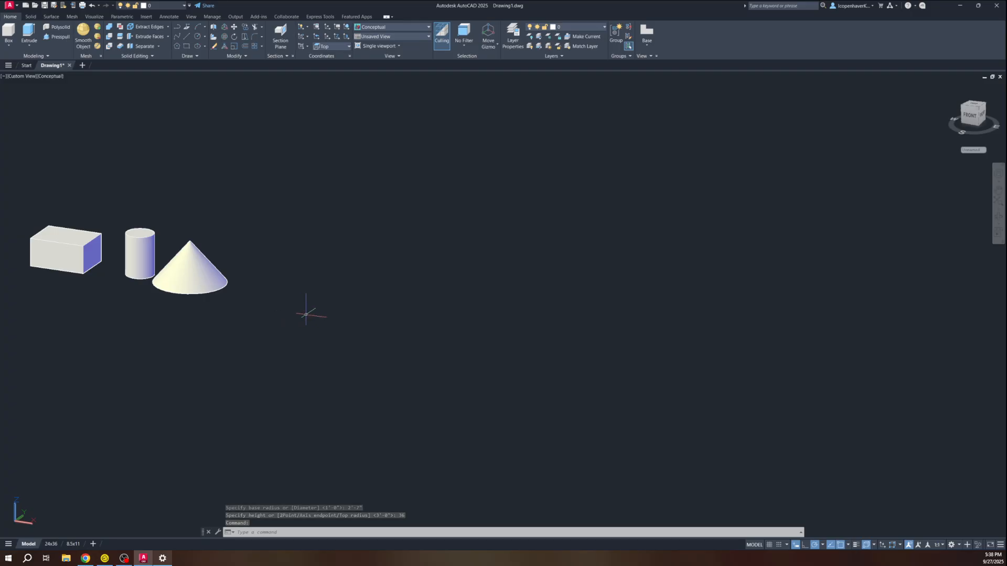
Add a sphere of radius 12 beside the cone
type("sphere")
key("Return")
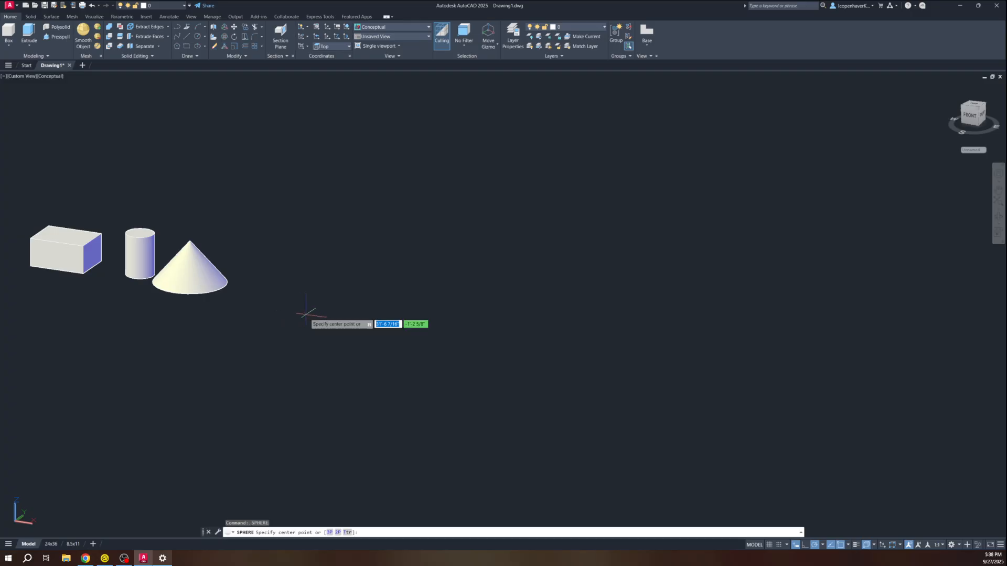
left_click(277, 276)
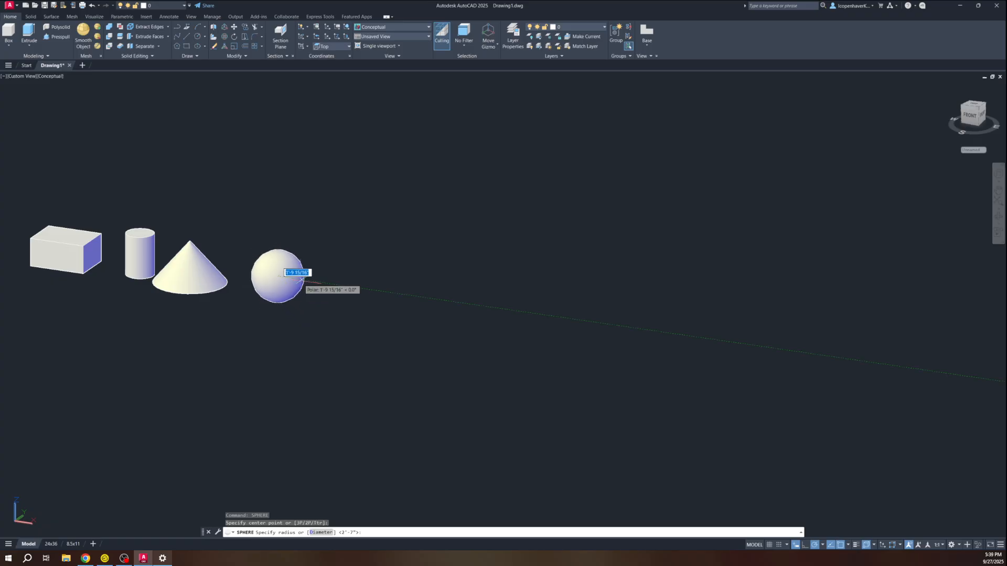
type("12")
key("Return")
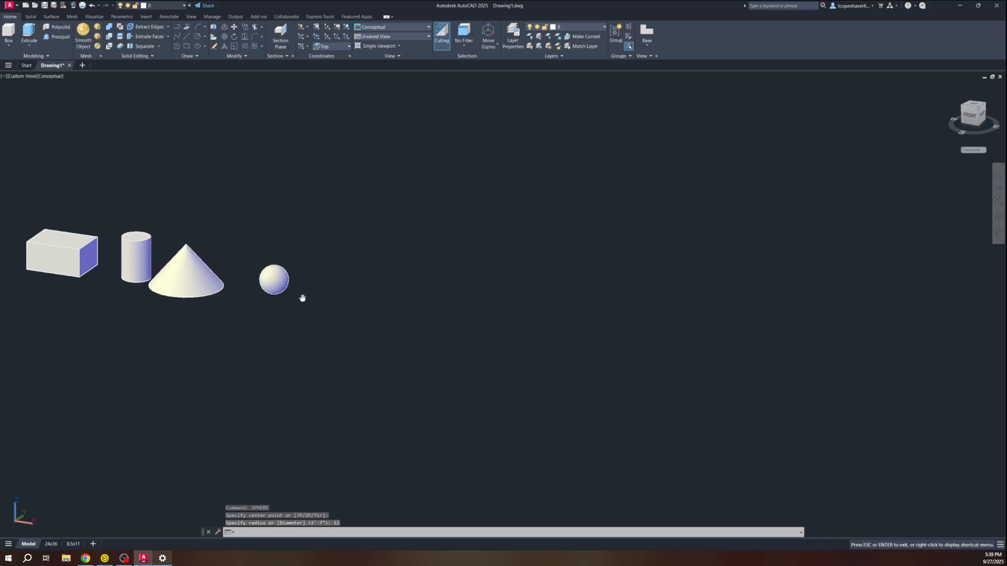
middle_click_drag(301, 294, 194, 301)
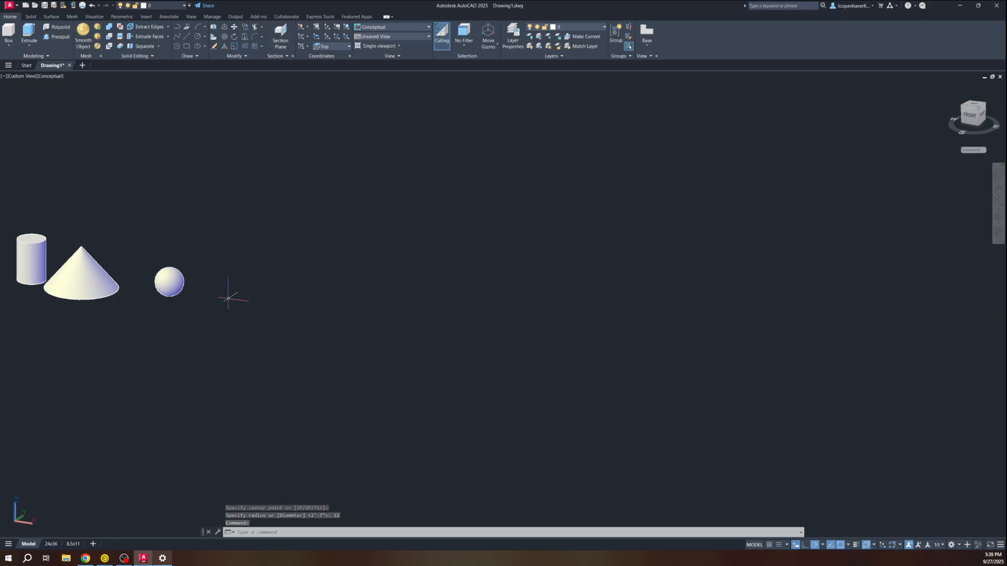
Draw a four-sided pyramid to the right of the sphere, picking base size and height
type("phyr")
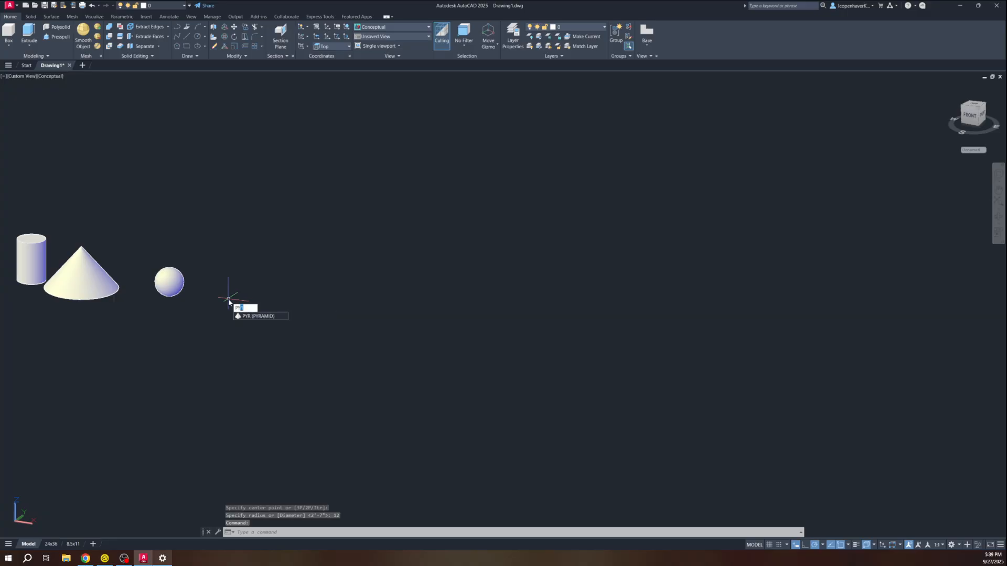
key("Return")
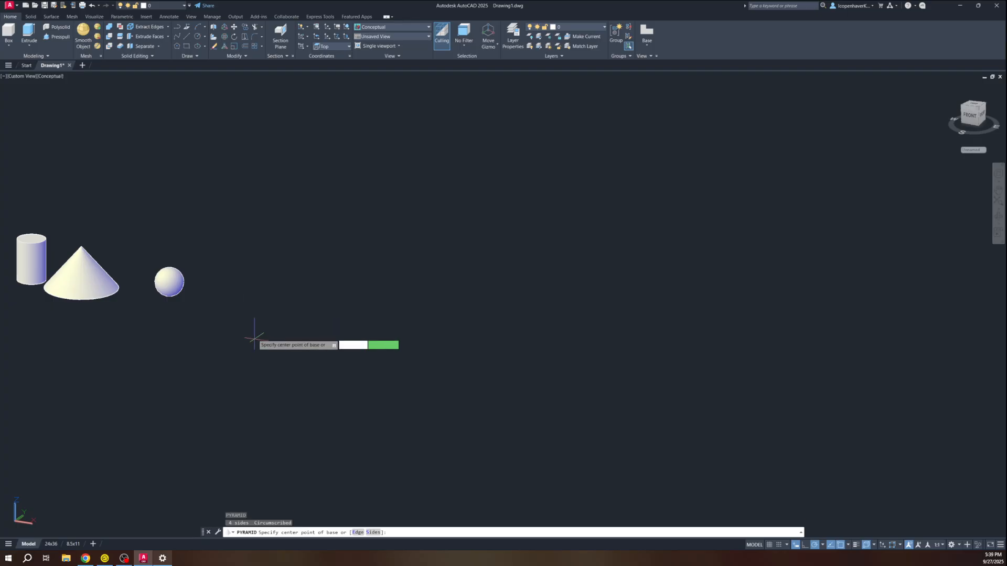
left_click(235, 300)
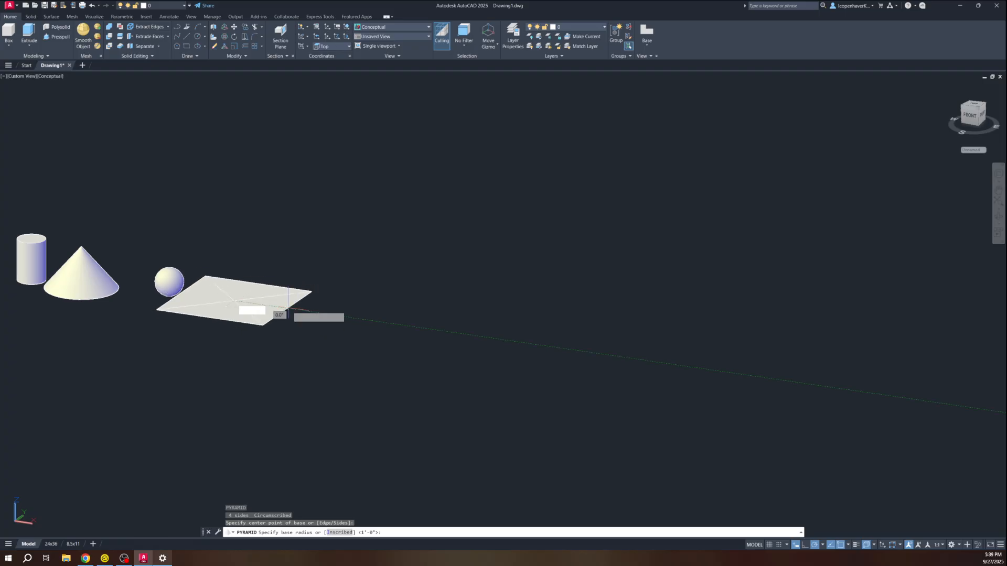
left_click(276, 308)
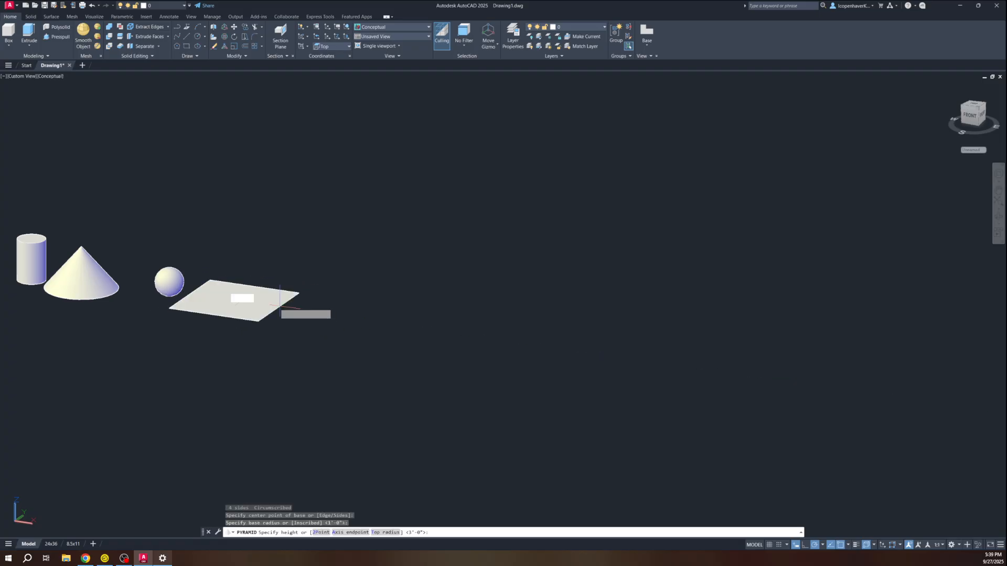
left_click(260, 243)
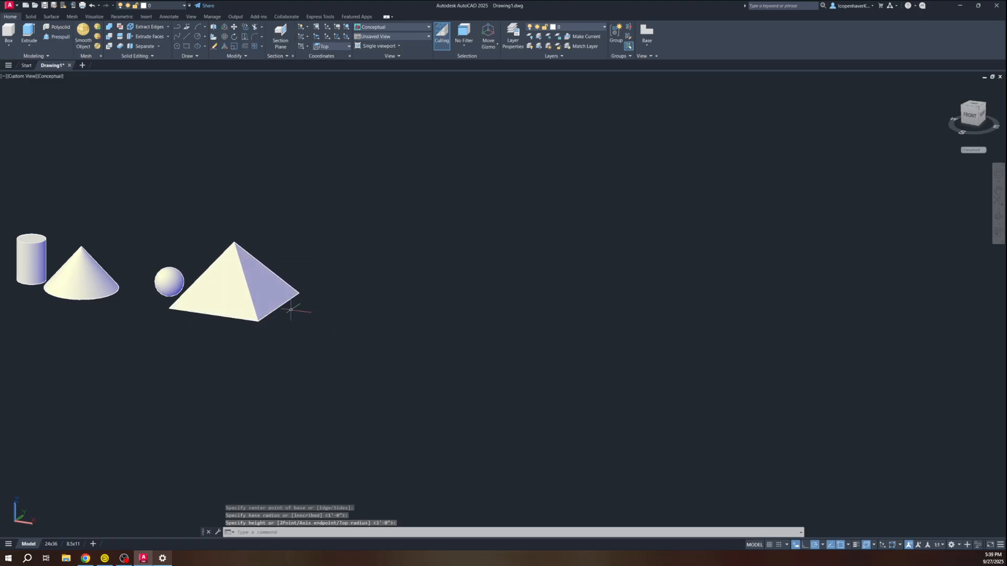
middle_click_drag(332, 321, 220, 328)
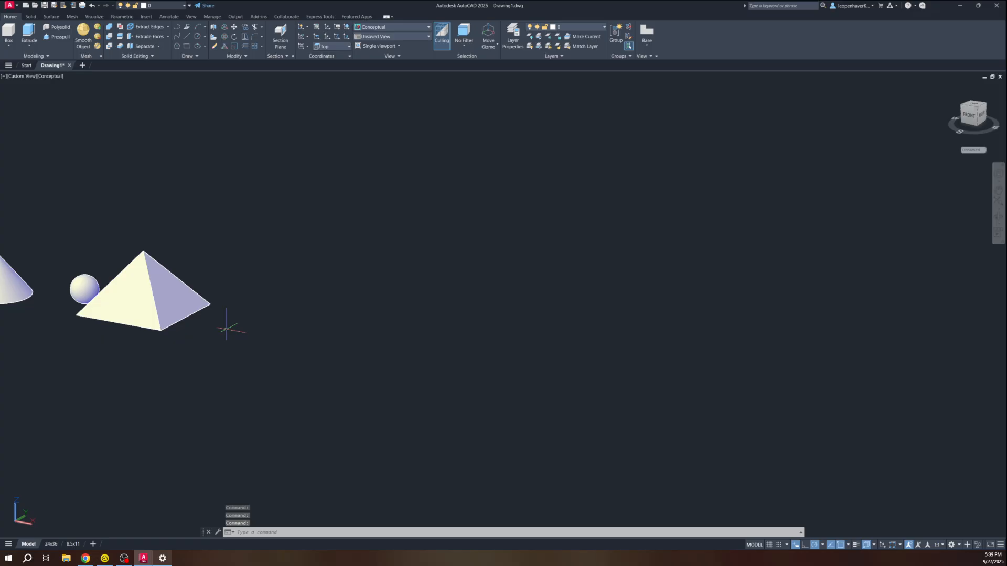
Create a wedge with a 36 base size and 36 height beside the pyramid
type("wedge")
key("Return")
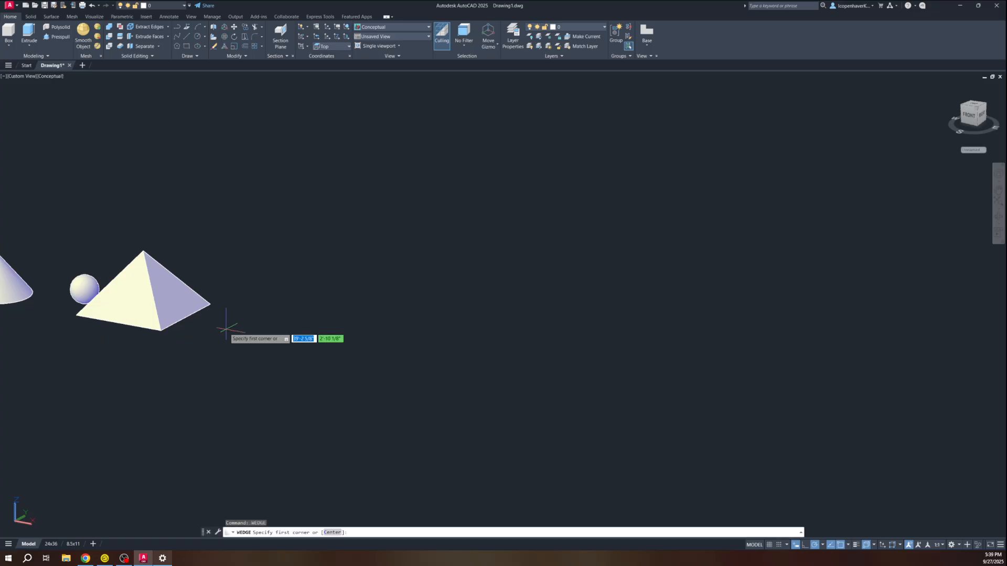
left_click(226, 329)
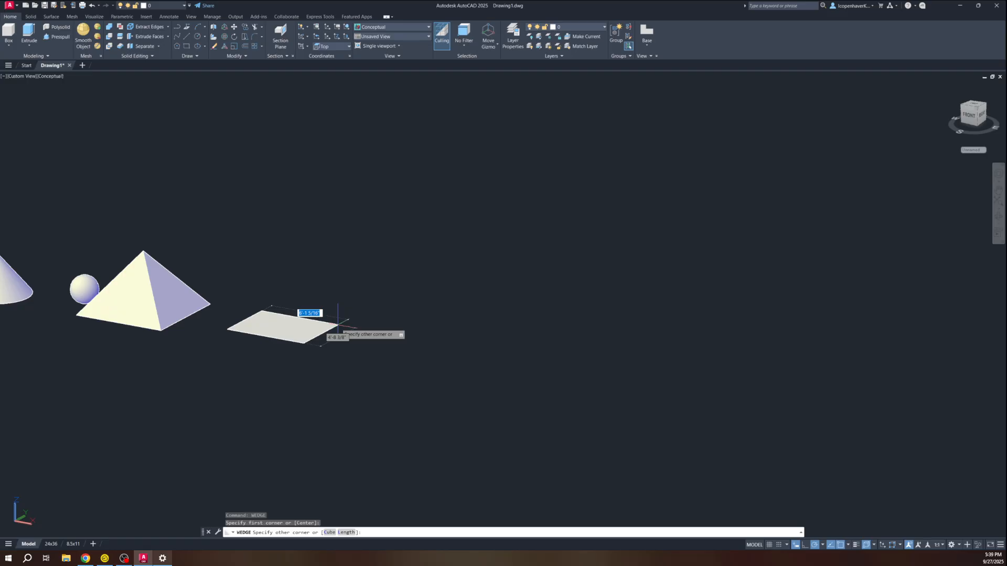
type("36")
key("Return")
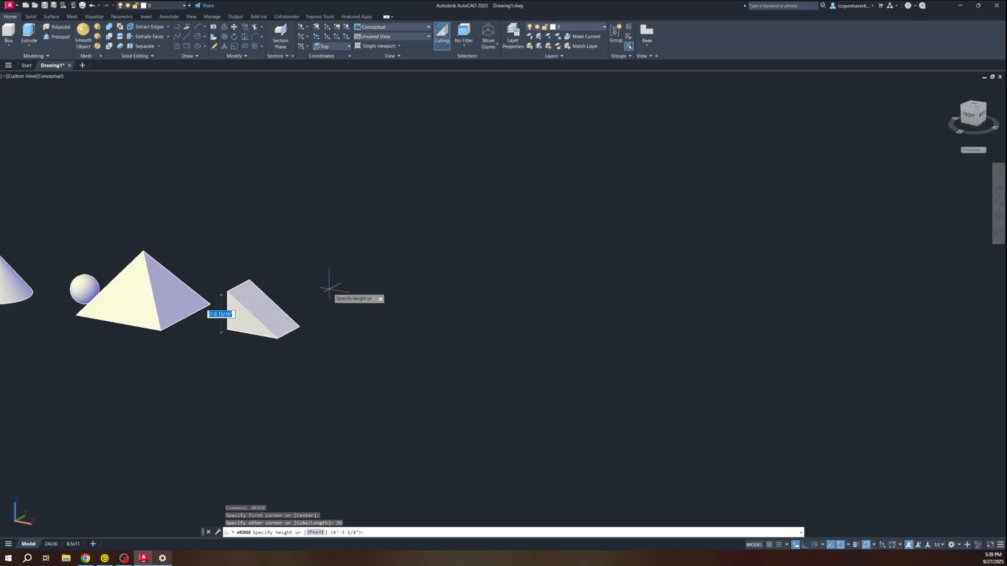
type("36")
key("Return")
middle_click_drag(312, 377, 201, 361)
key("Escape")
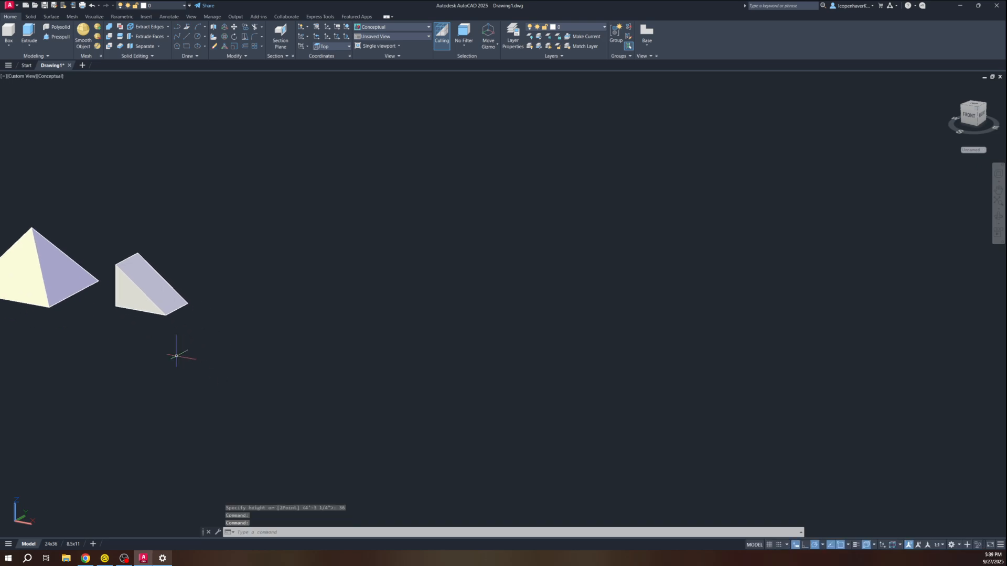
Add a torus of radius 36 beside the wedge and view it from above
type("torus")
key("Return")
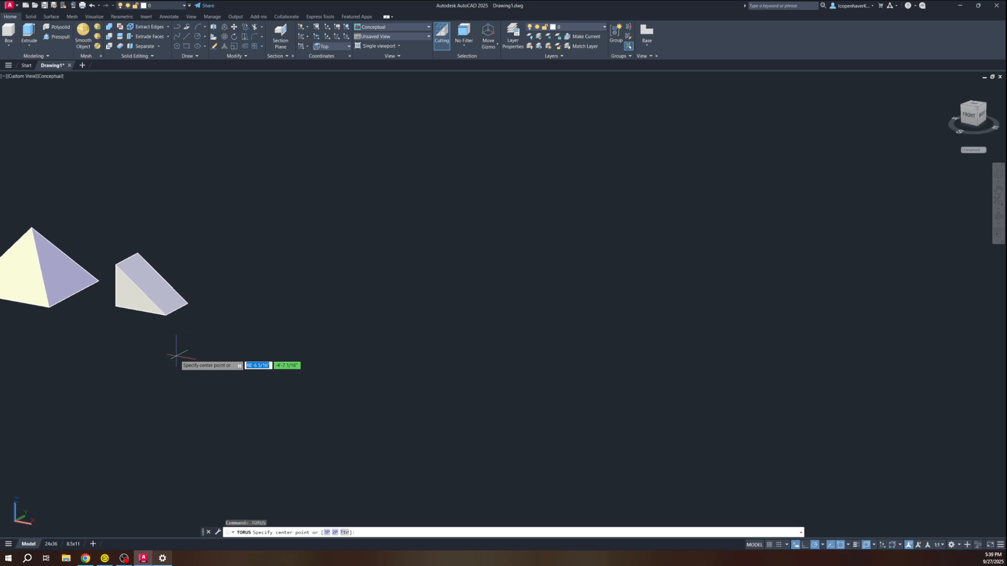
left_click(285, 321)
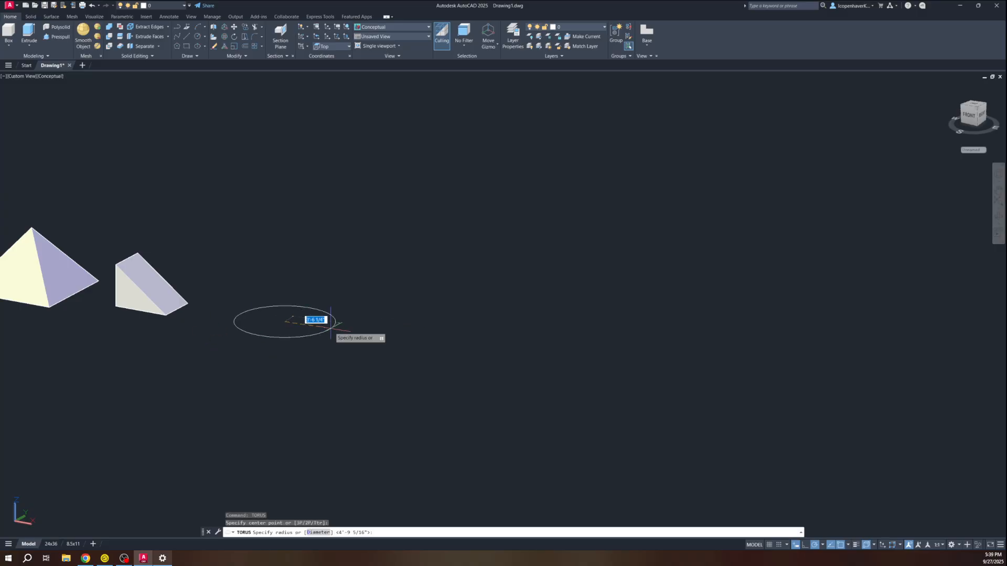
type("36")
key("Return")
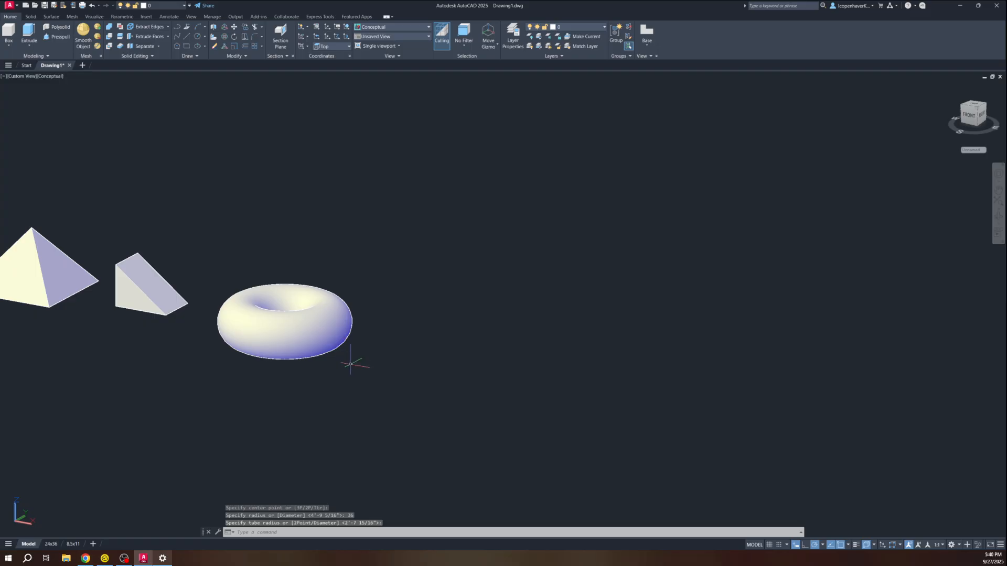
middle_click_drag(351, 364, 288, 362)
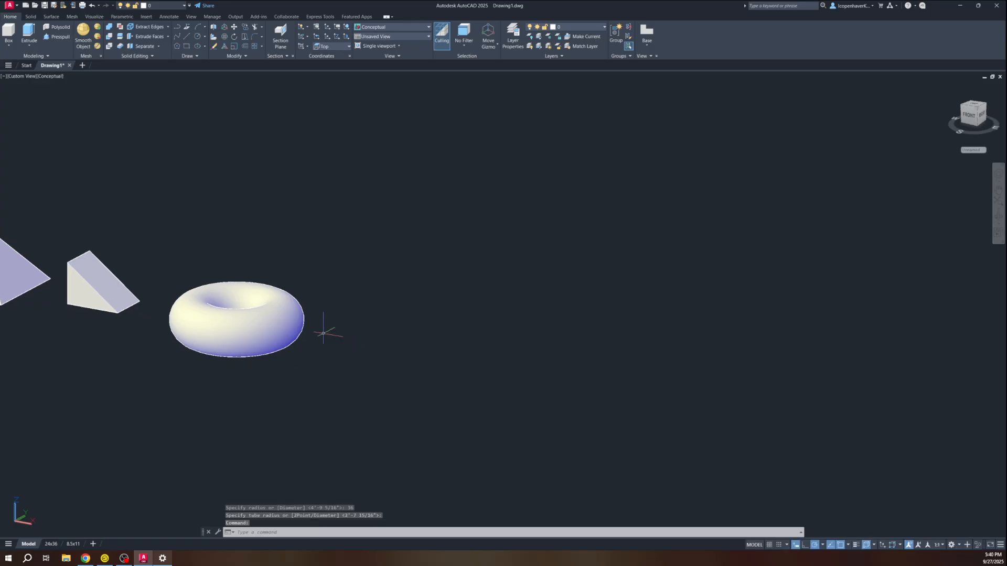
middle_click_drag(323, 334, 330, 421, "shift")
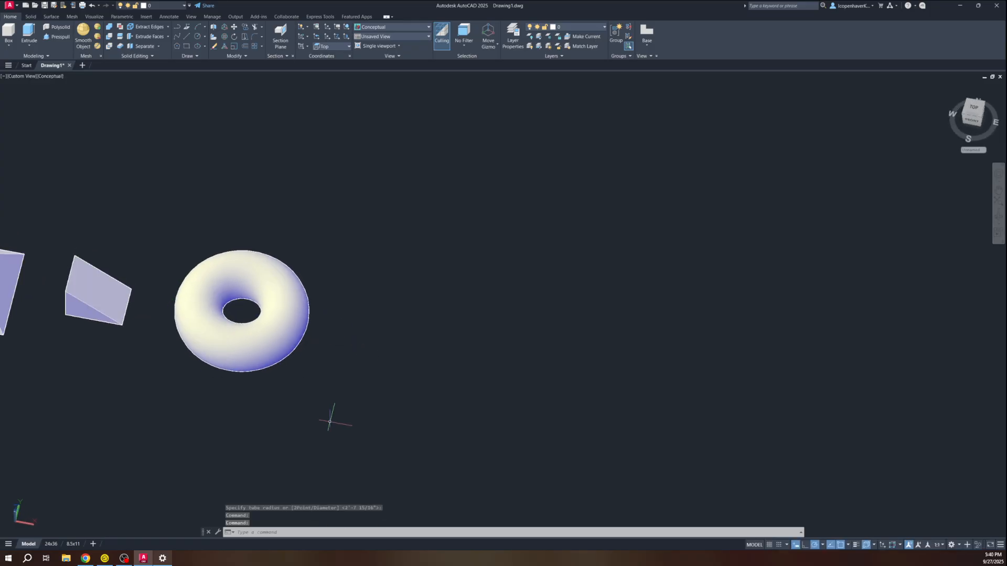
Set the POLYSOLID wall width to 12 and height to 10'
type("pol")
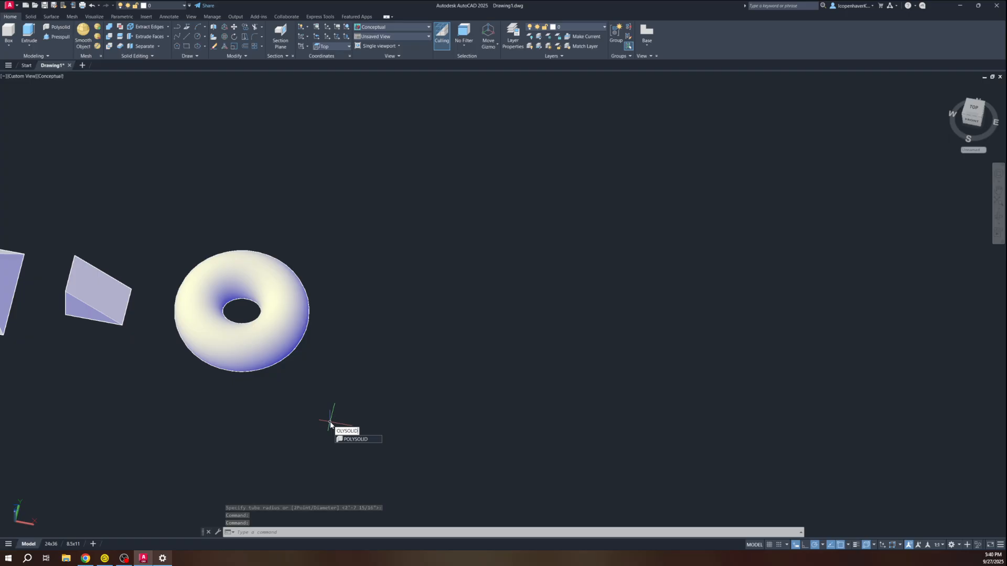
key("Return")
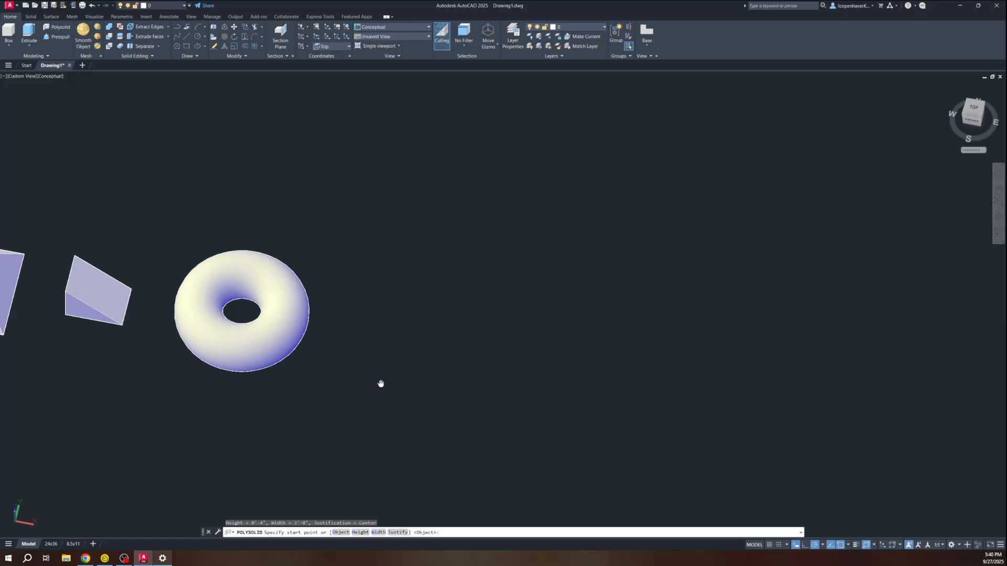
middle_click_drag(380, 385, 189, 382)
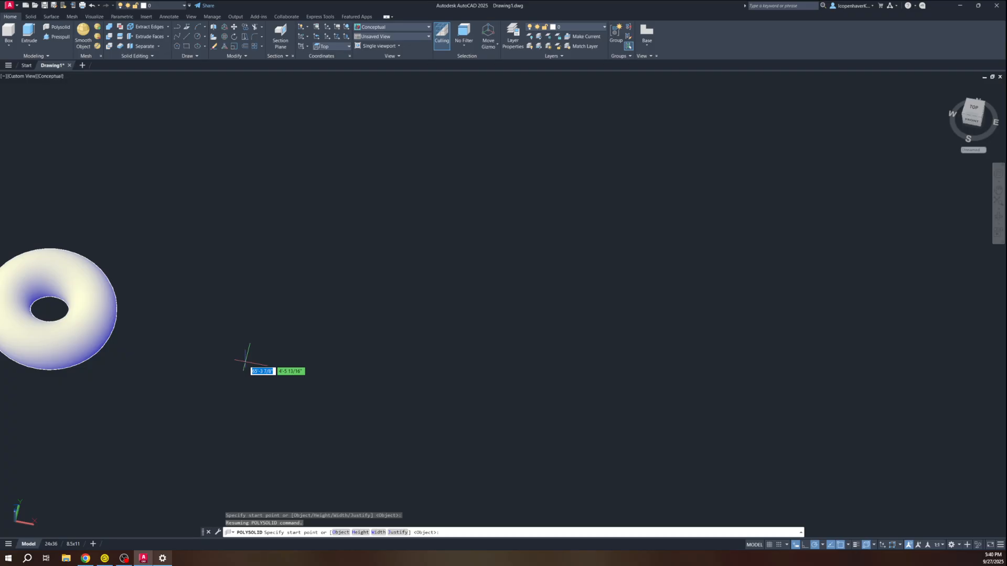
type("w")
key("Return")
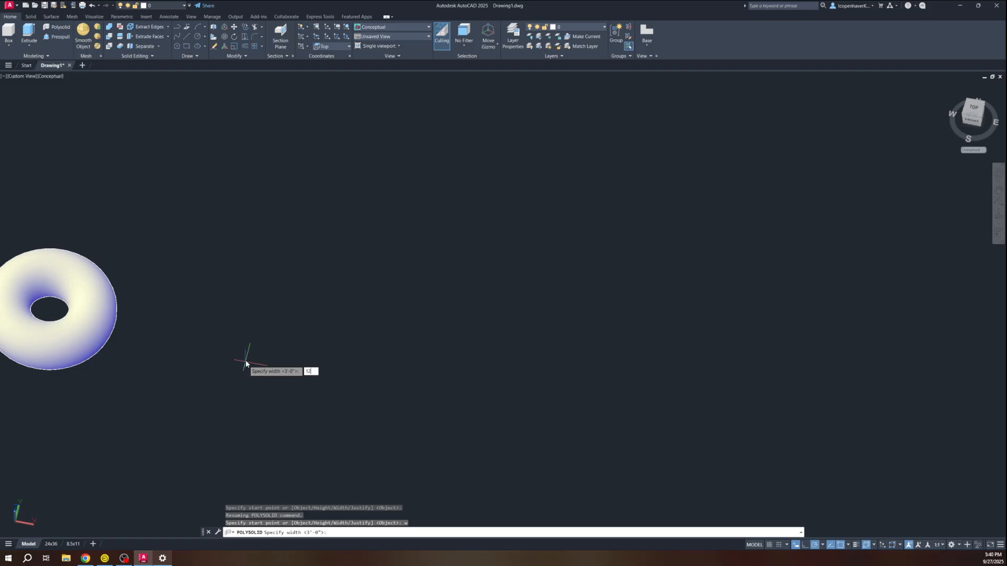
type("12")
key("Return")
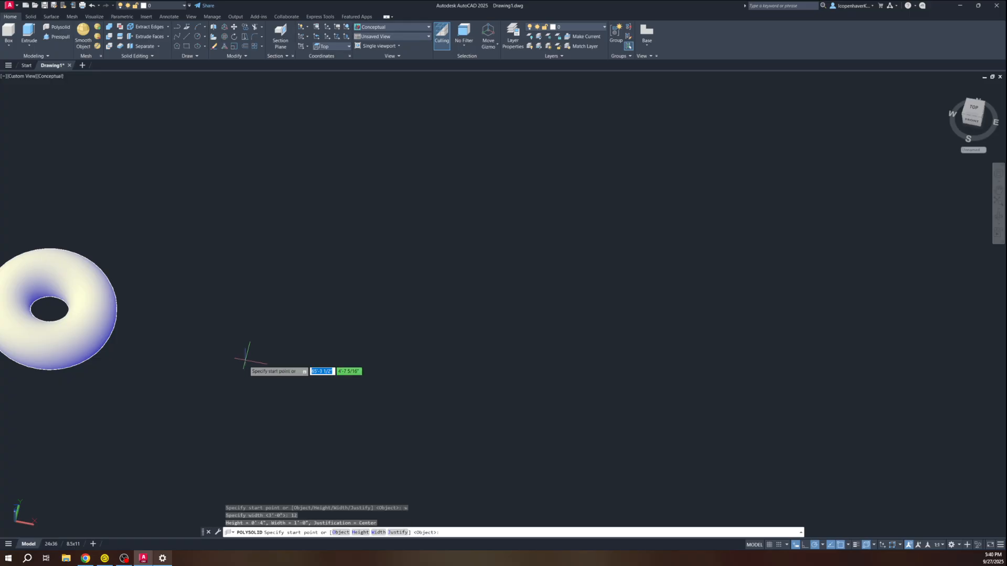
type("h")
key("Return")
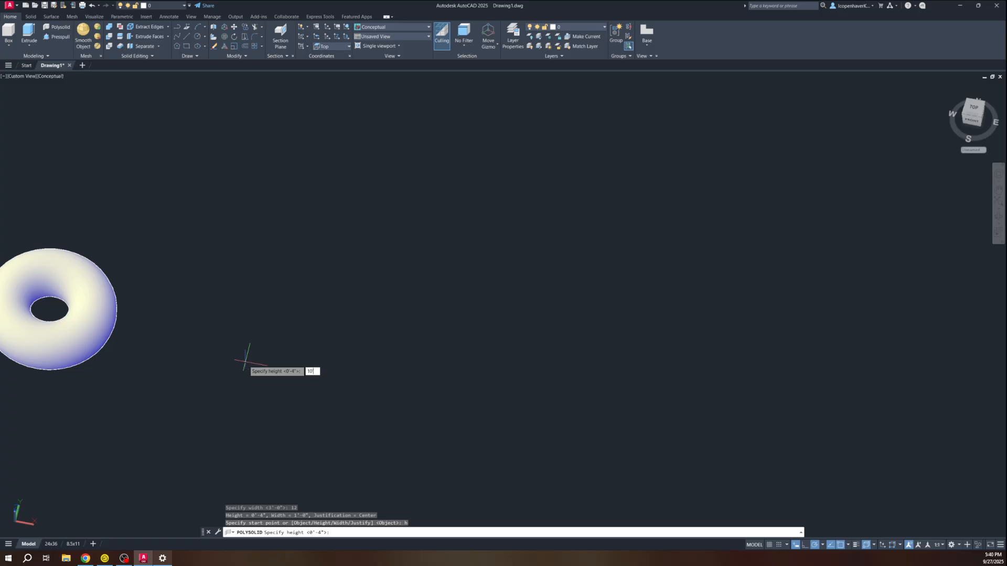
type("10'")
key("Return")
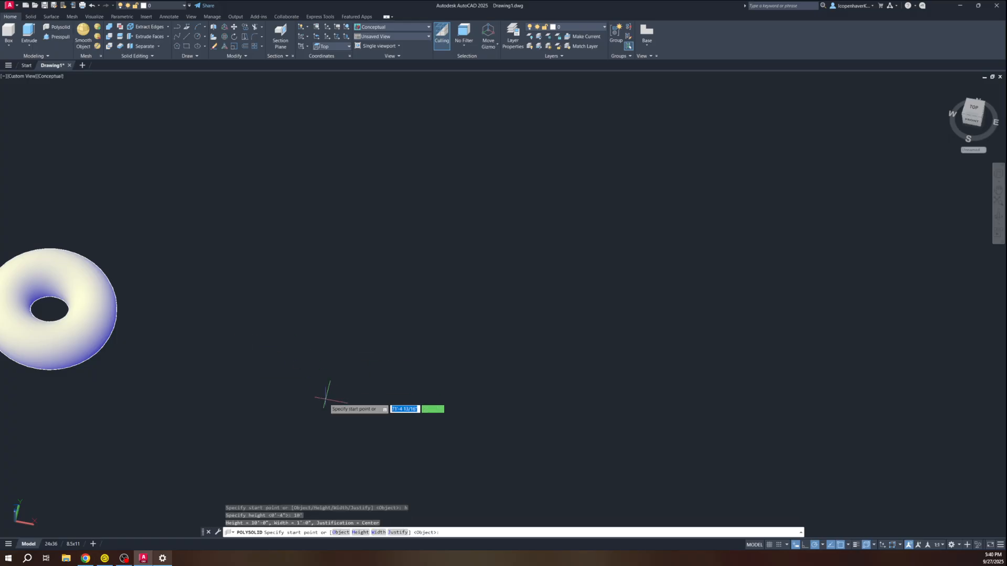
scroll(511, 429, "down", 4)
middle_click_drag(503, 430, 360, 360)
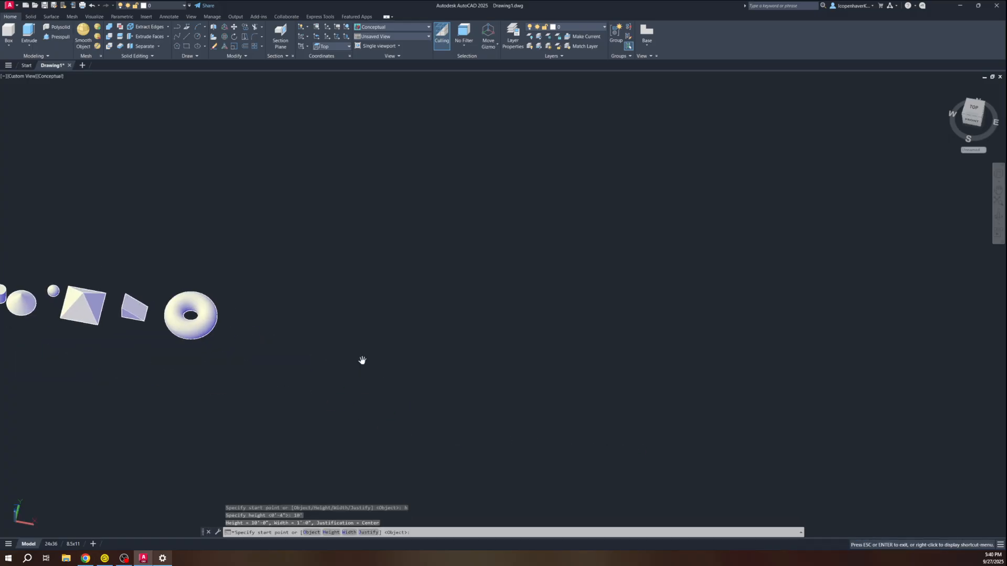
Draw the rectangular wall from a 20' first segment, ending short to leave a front gap
left_click(471, 363)
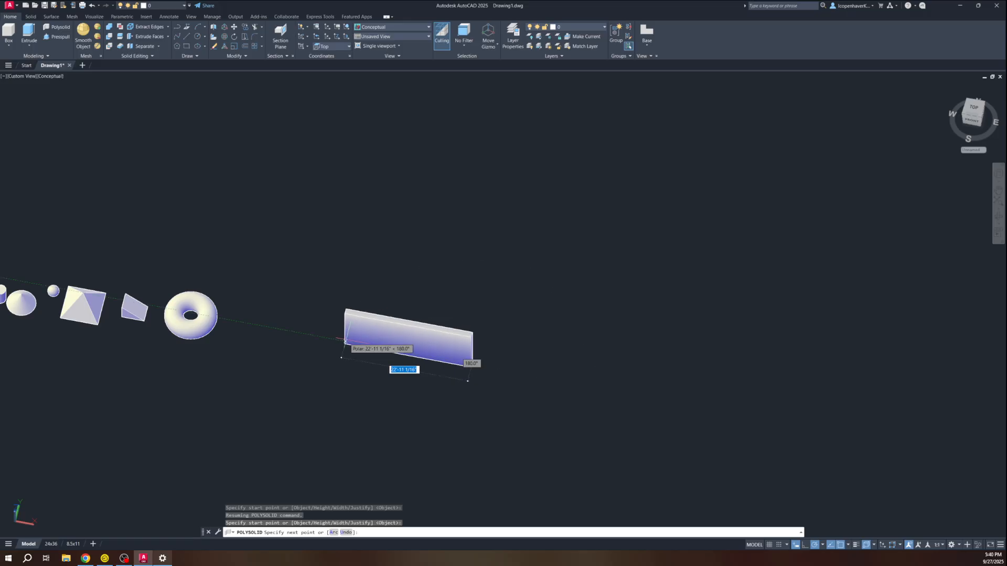
type("20")
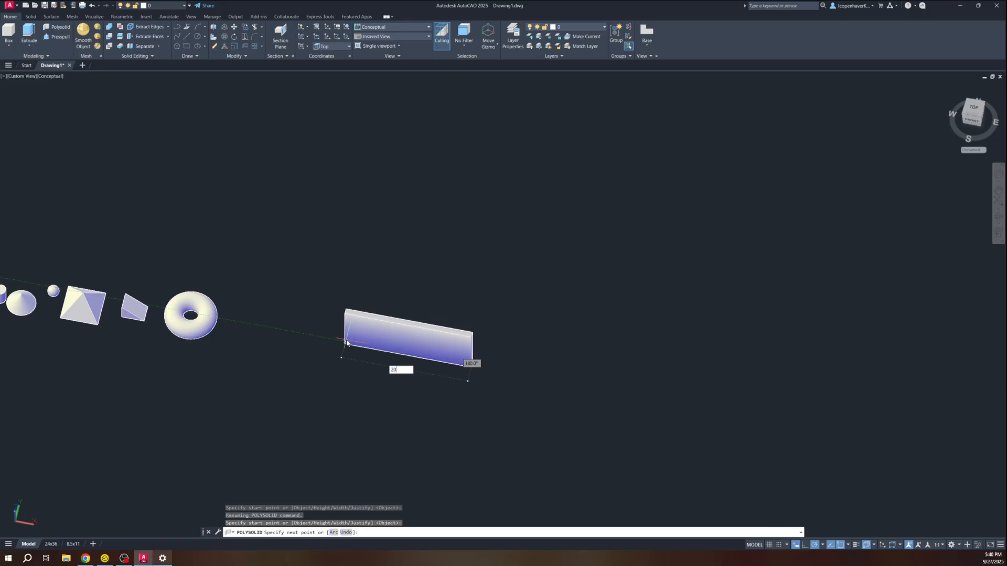
type("'")
key("Return")
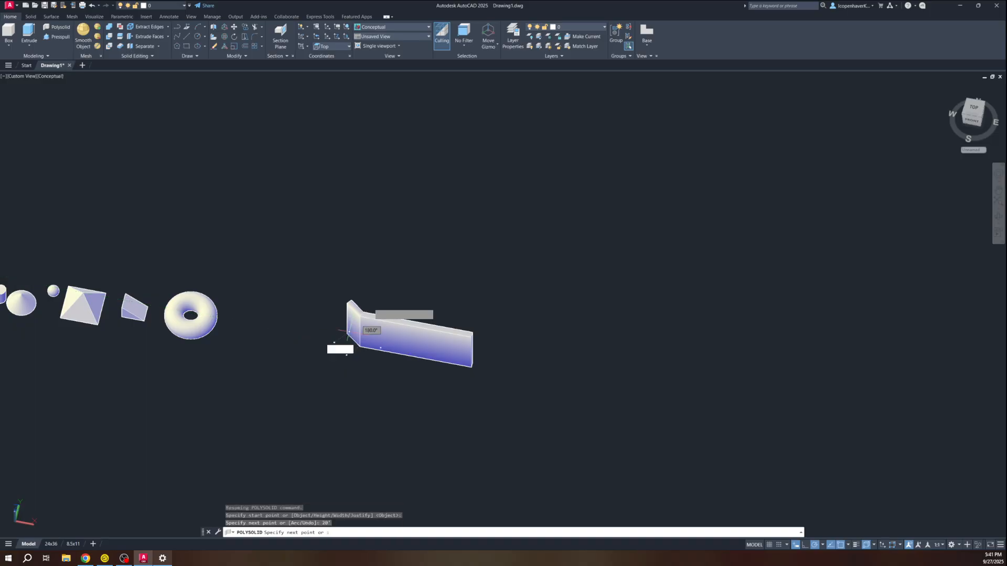
middle_click_drag(420, 179, 368, 284)
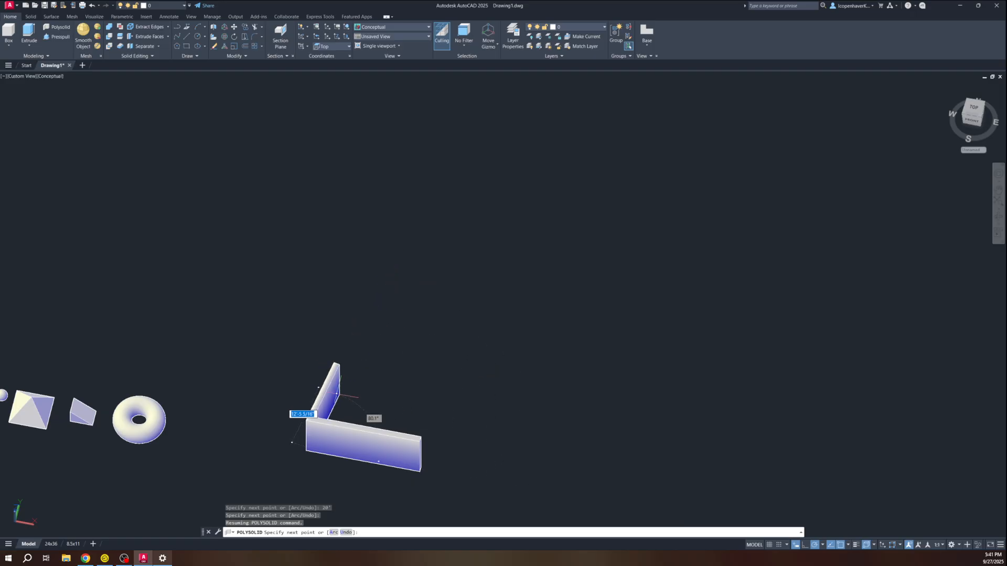
middle_click_drag(341, 344, 328, 383, "shift")
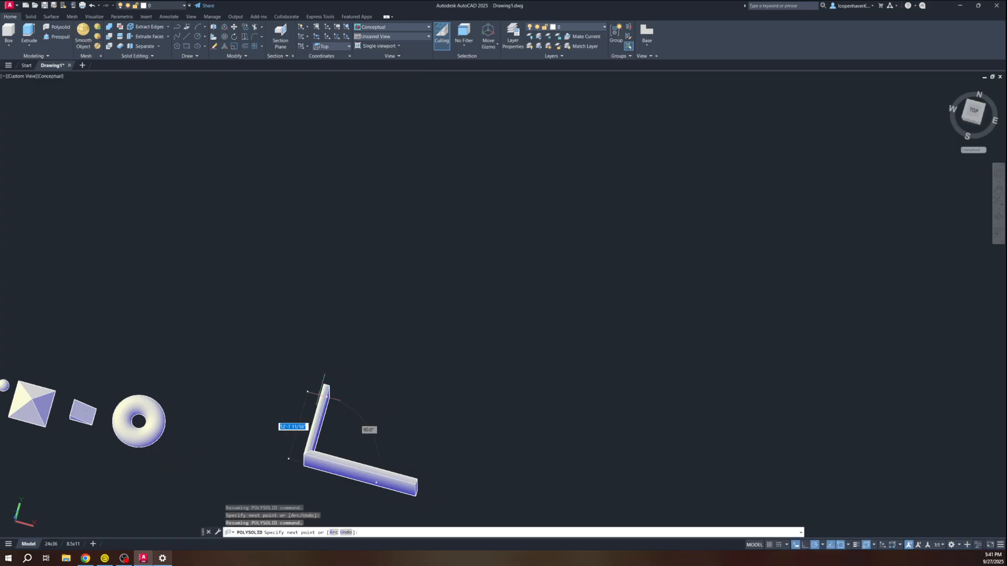
left_click(328, 377)
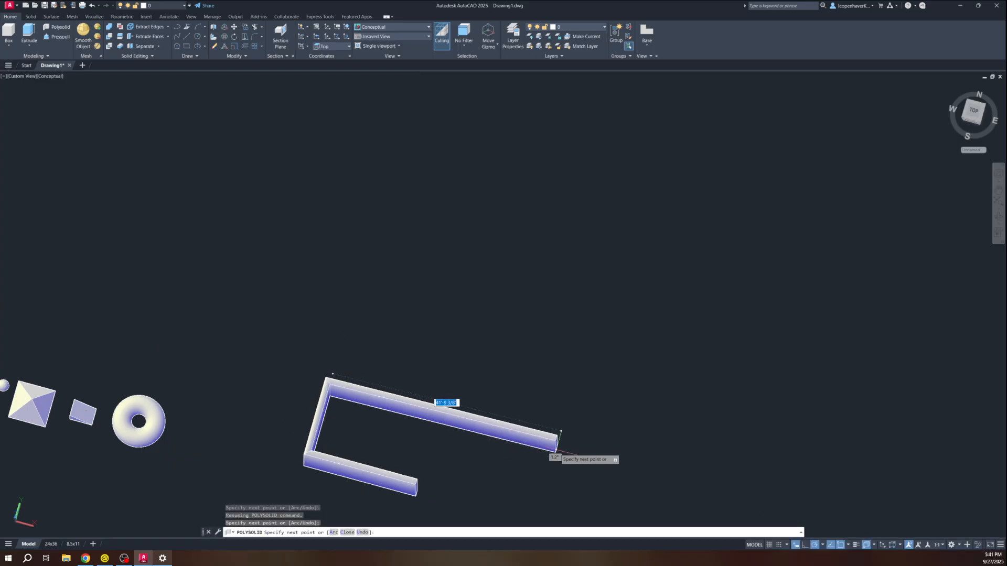
middle_click_drag(527, 500, 438, 421)
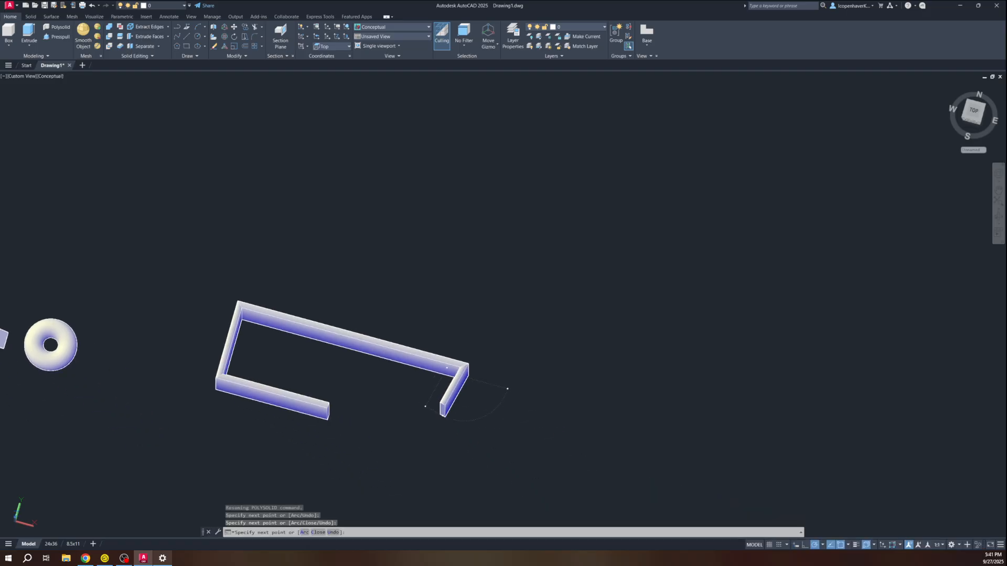
left_click(443, 441)
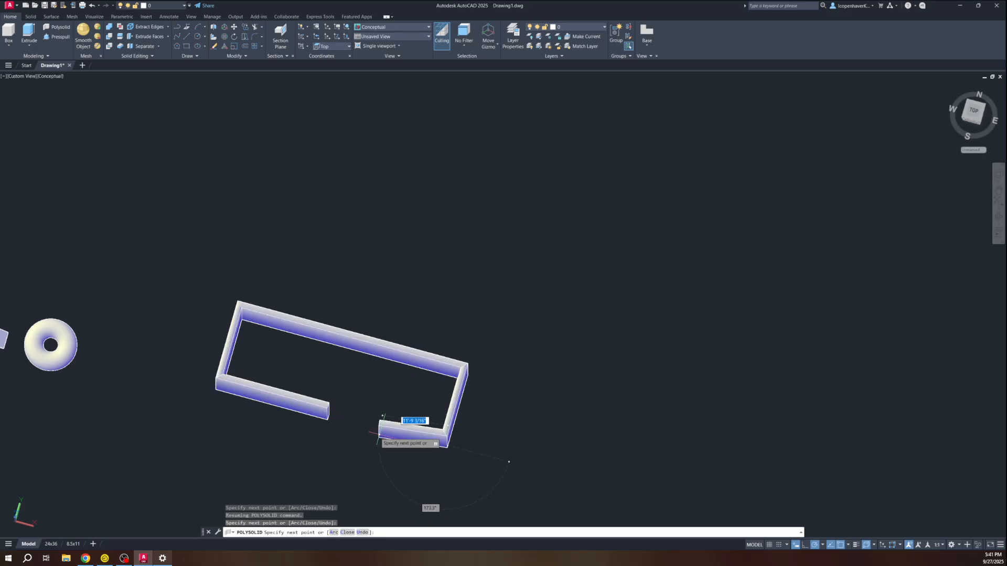
left_click(351, 420)
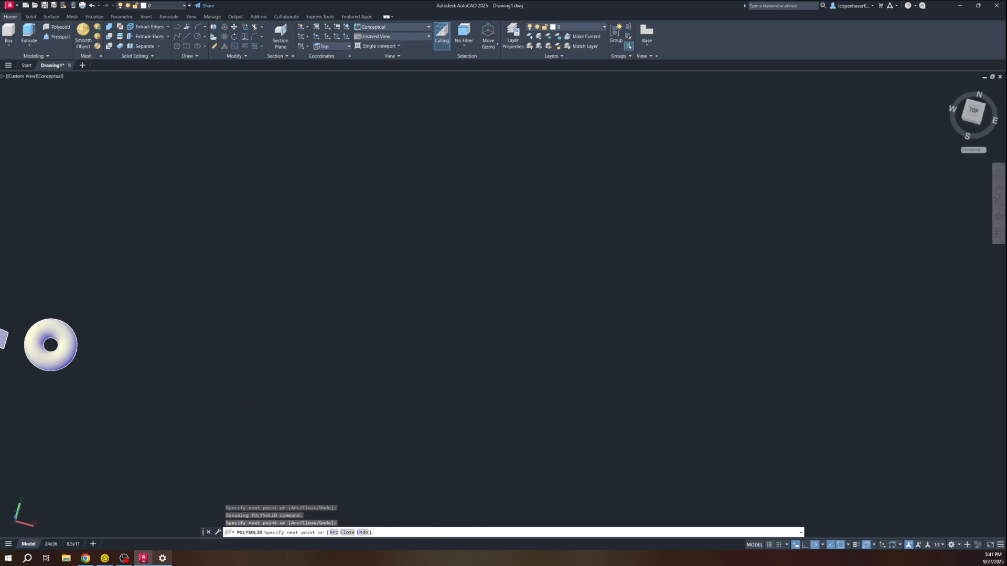
key("Return")
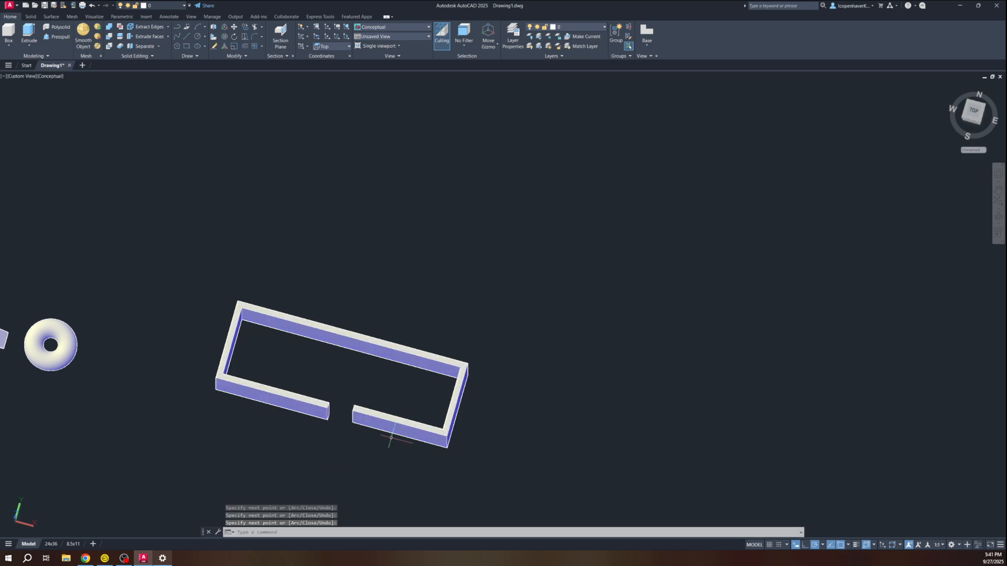
scroll(313, 449, "down", 2)
middle_click_drag(313, 448, 344, 278)
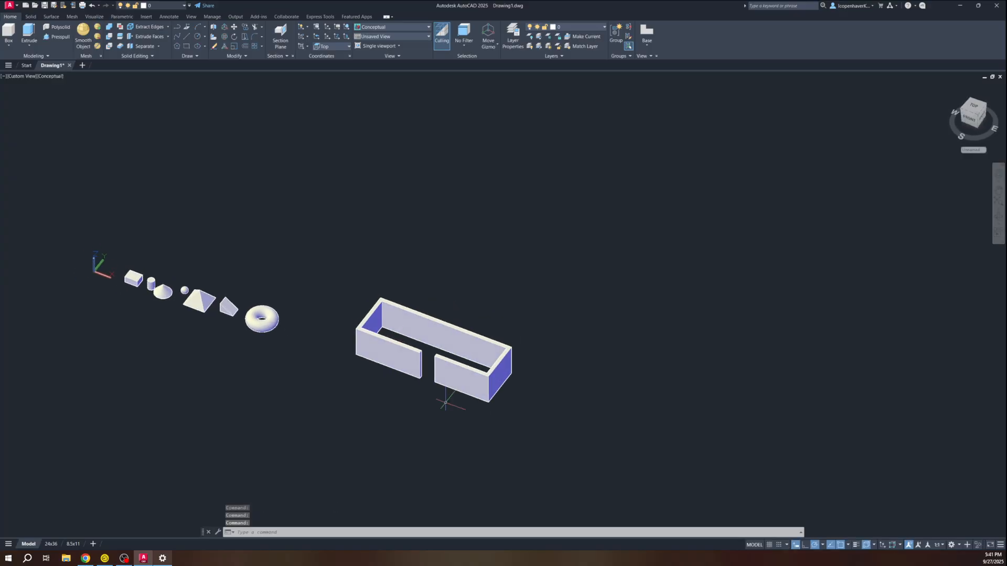
Switch to the Top view and zoom in on the row of primitive solids
left_click(585, 446)
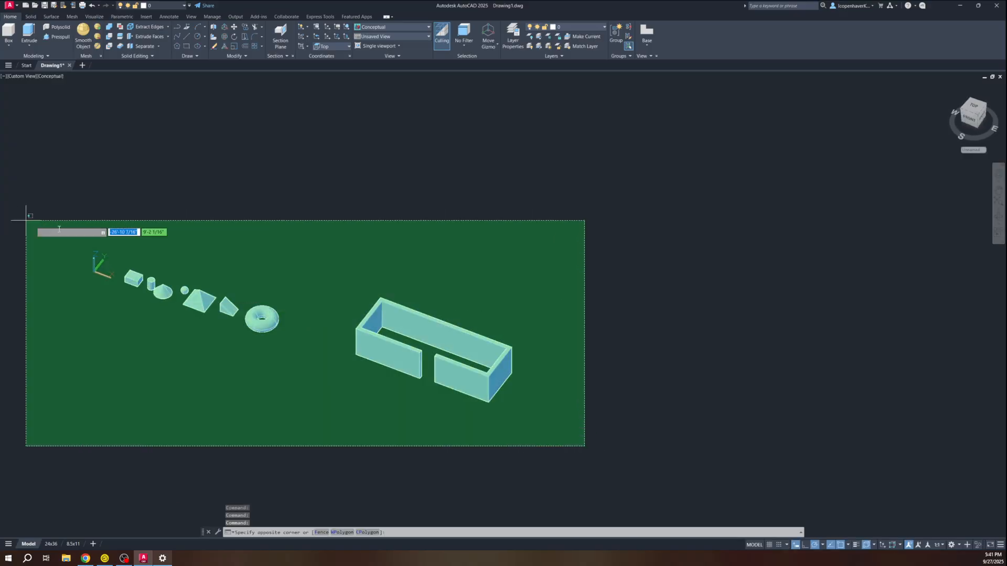
key("Escape")
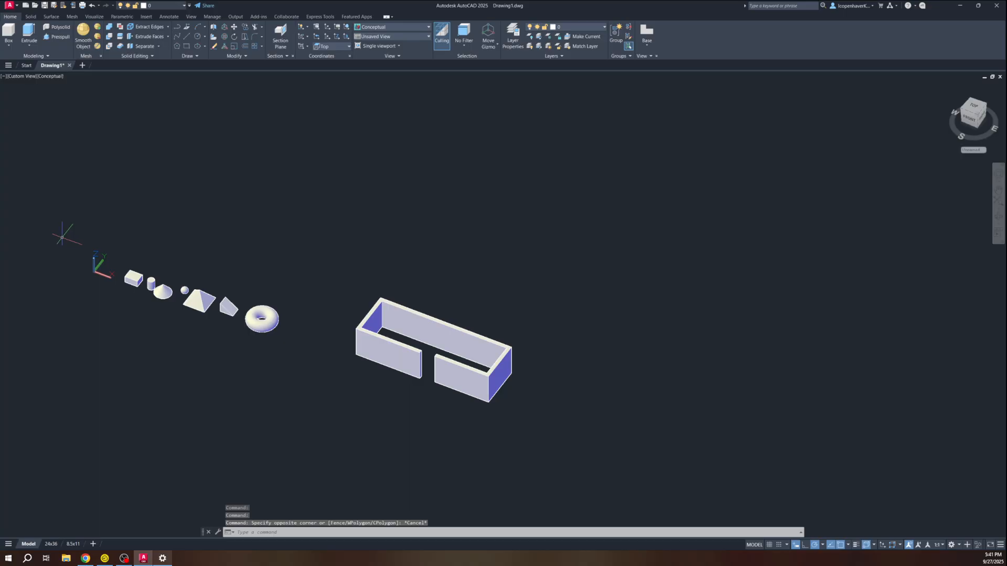
middle_click_drag(320, 433, 404, 379)
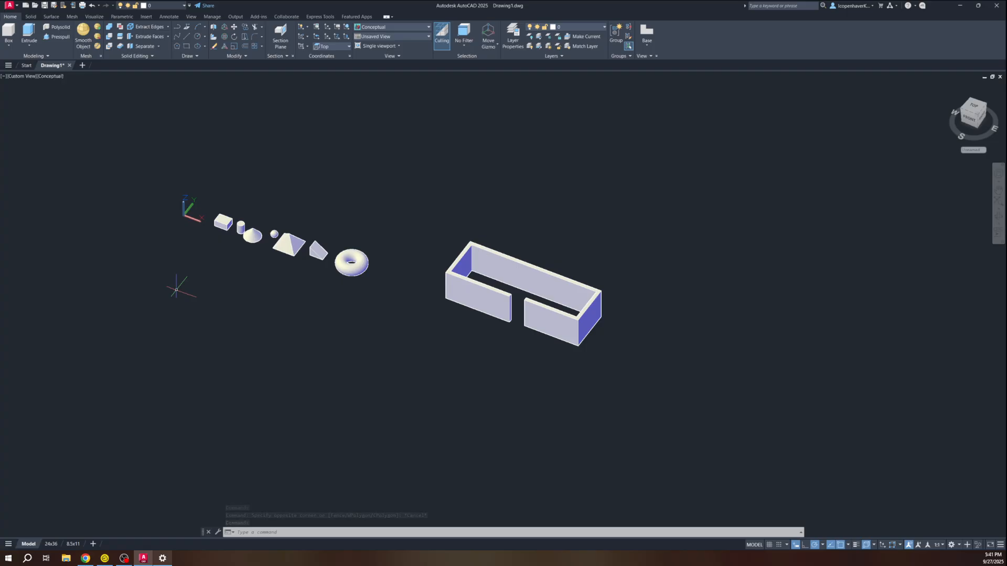
scroll(173, 276, "up", 2)
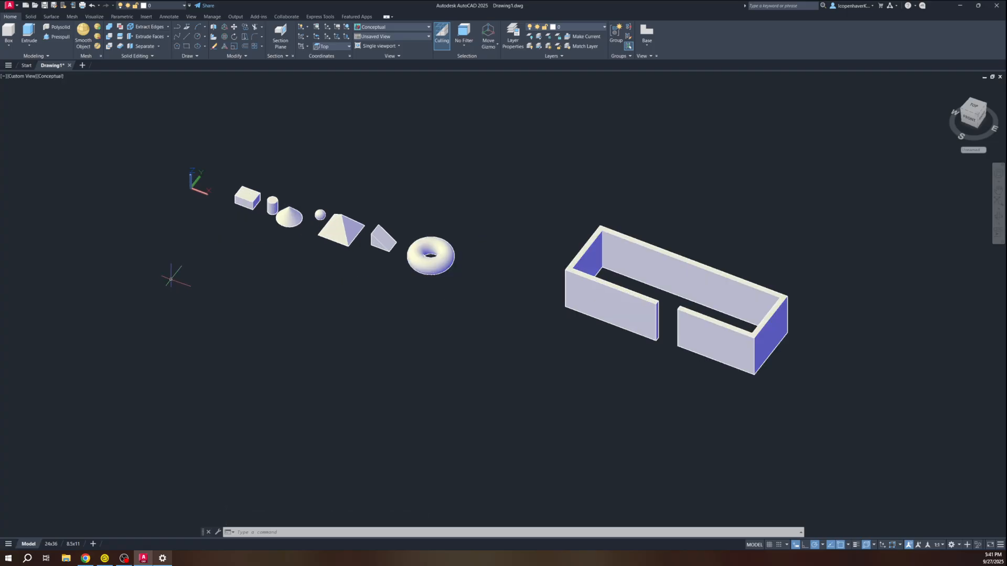
left_click(975, 106)
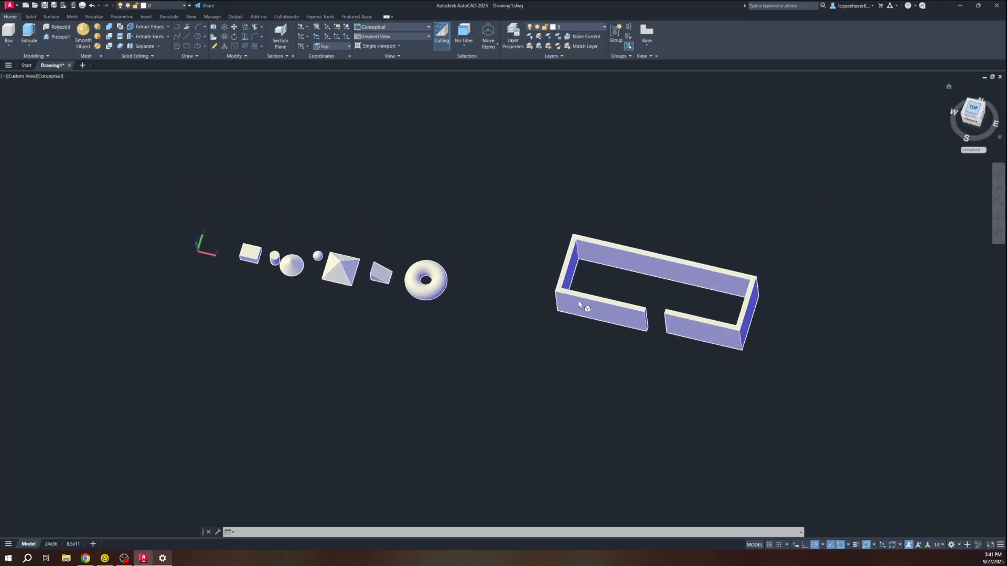
scroll(290, 389, "up", 3)
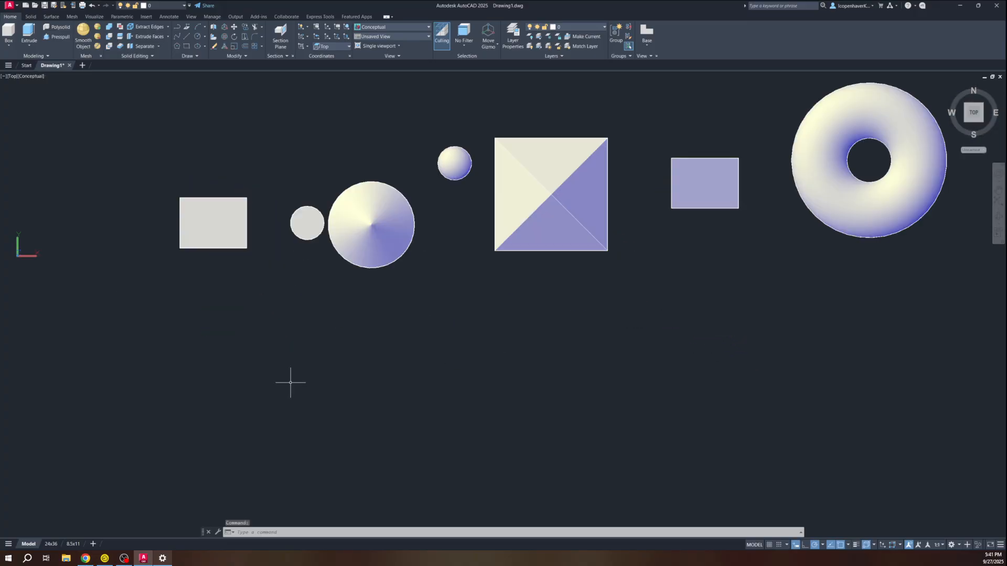
Draw a 4' by 6 rectangle below the solids
type("rec")
key("Return")
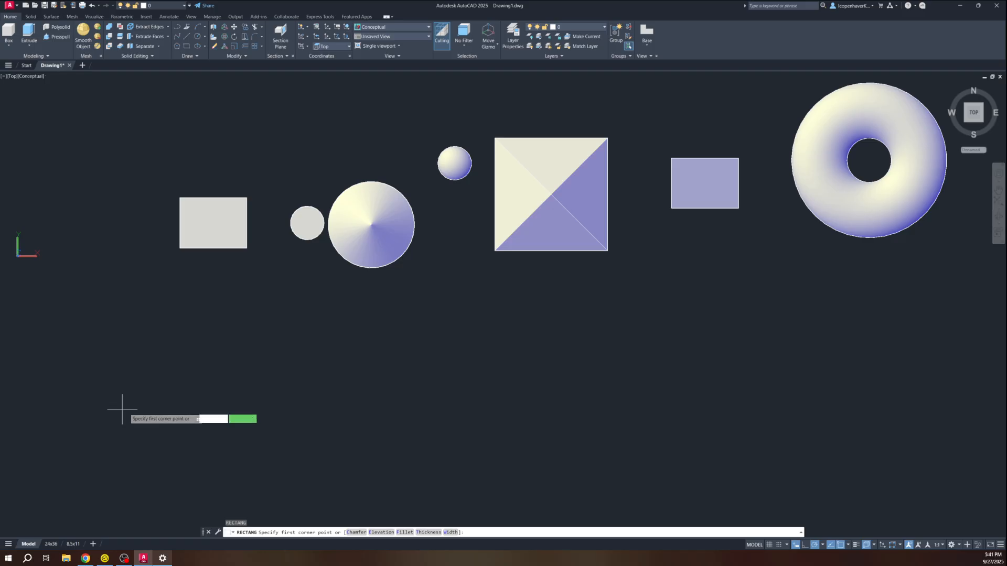
left_click(154, 413)
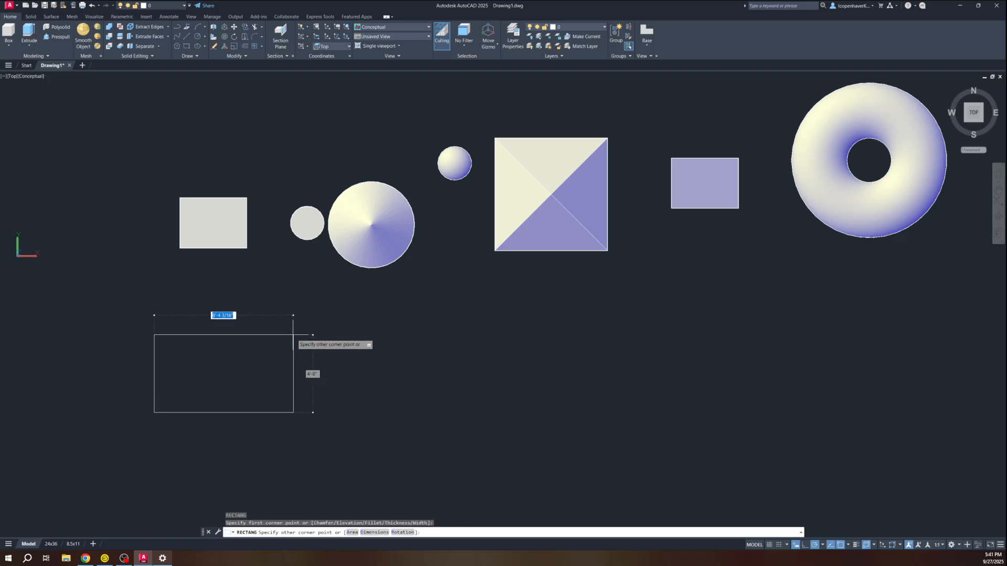
type("4'")
key("Return")
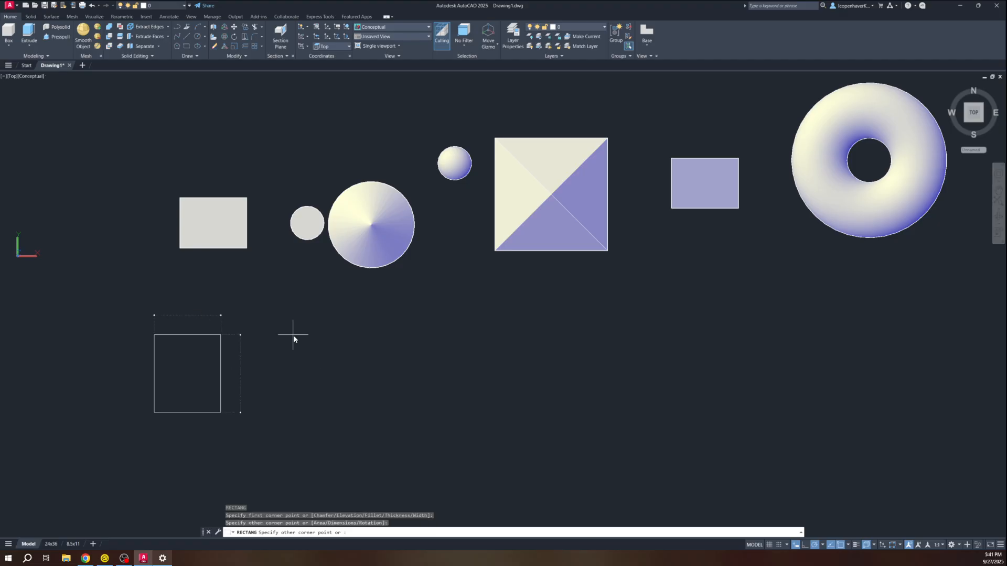
type("6")
key("Return")
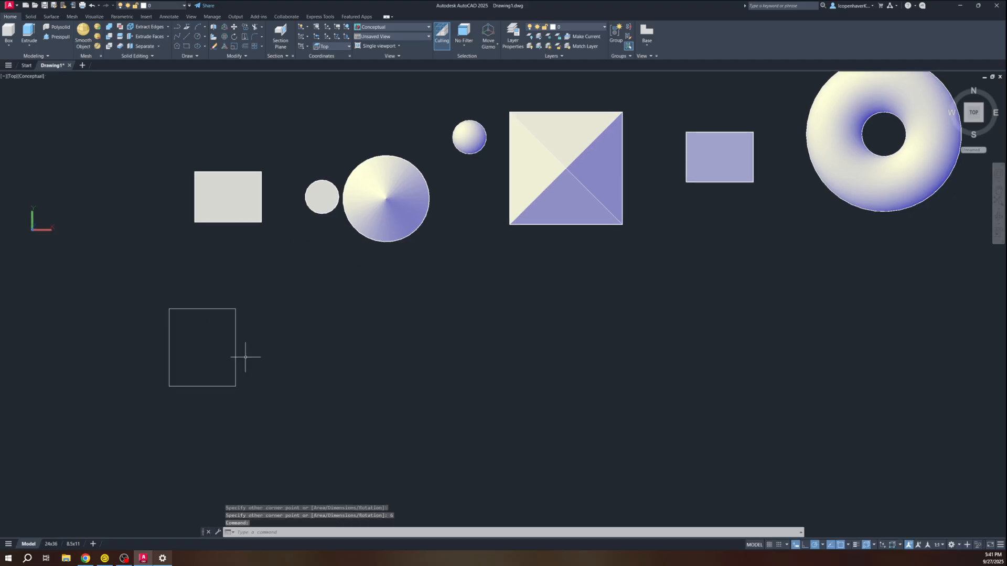
Extrude the rectangle 24 units high into a solid block in a tilted 3D view
middle_click_drag(206, 371, 269, 292, "shift")
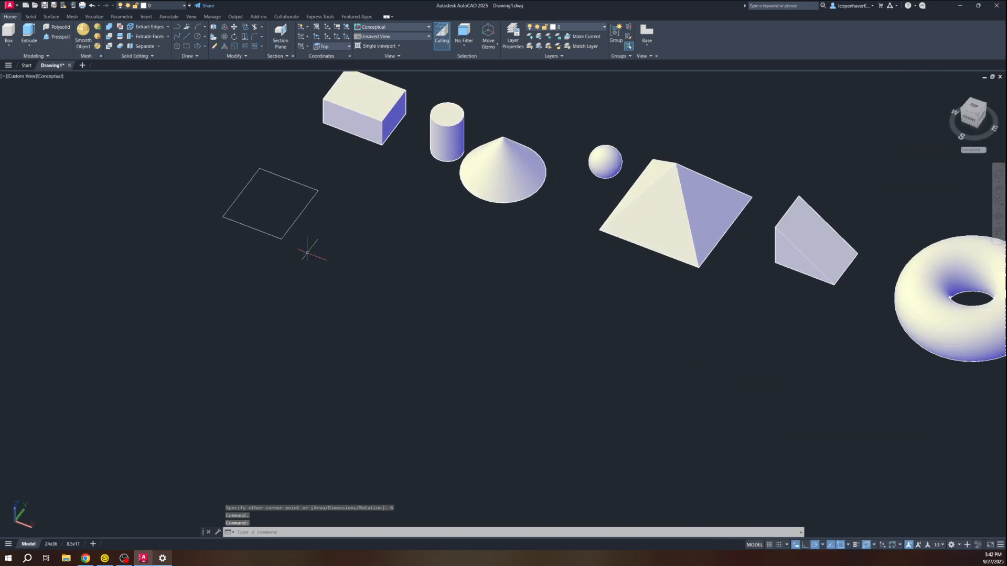
left_click_drag(305, 233, 272, 208)
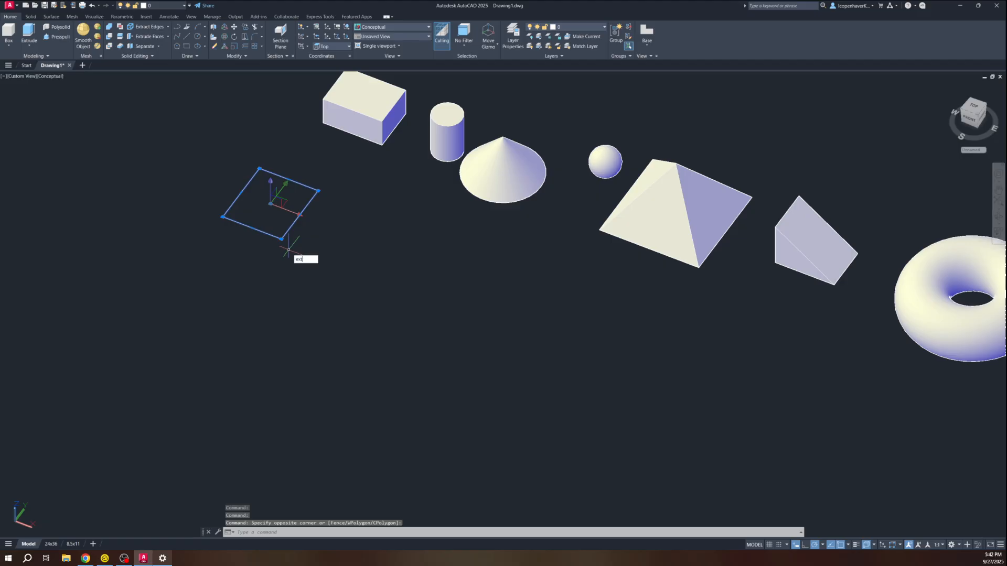
key("Return")
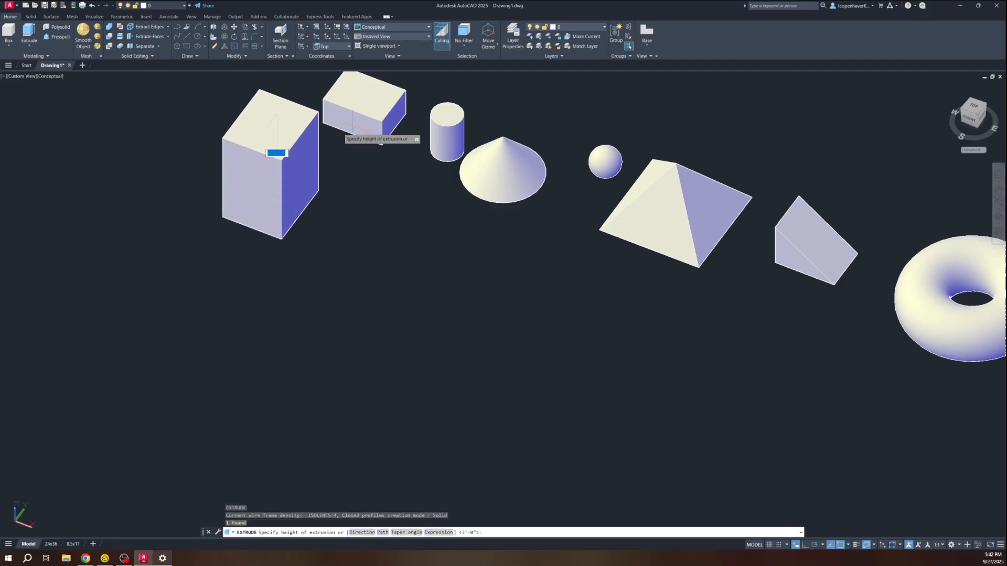
type("24")
key("Escape")
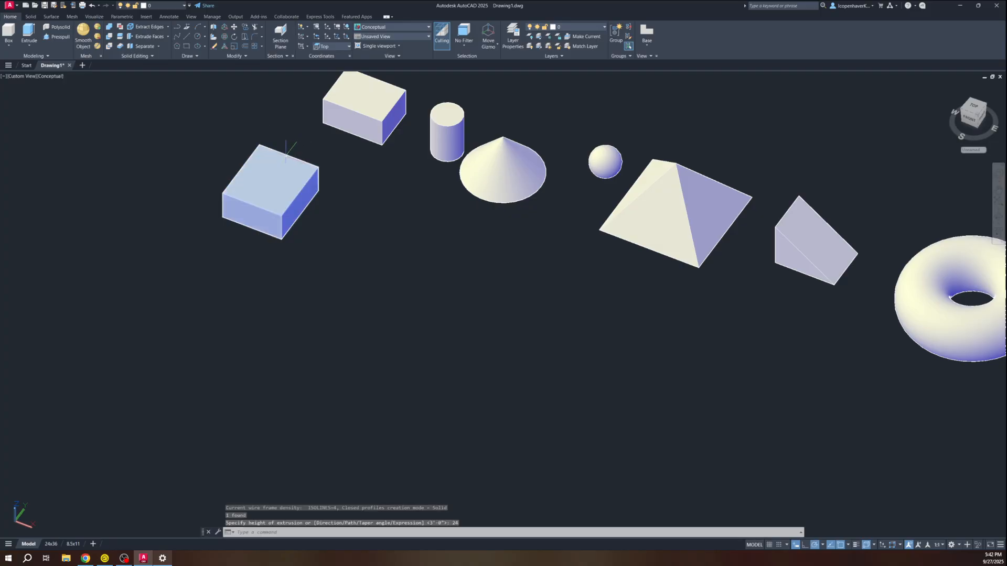
Draw a circle next to the new block and extrude it into a cylinder
type("c")
key("Return")
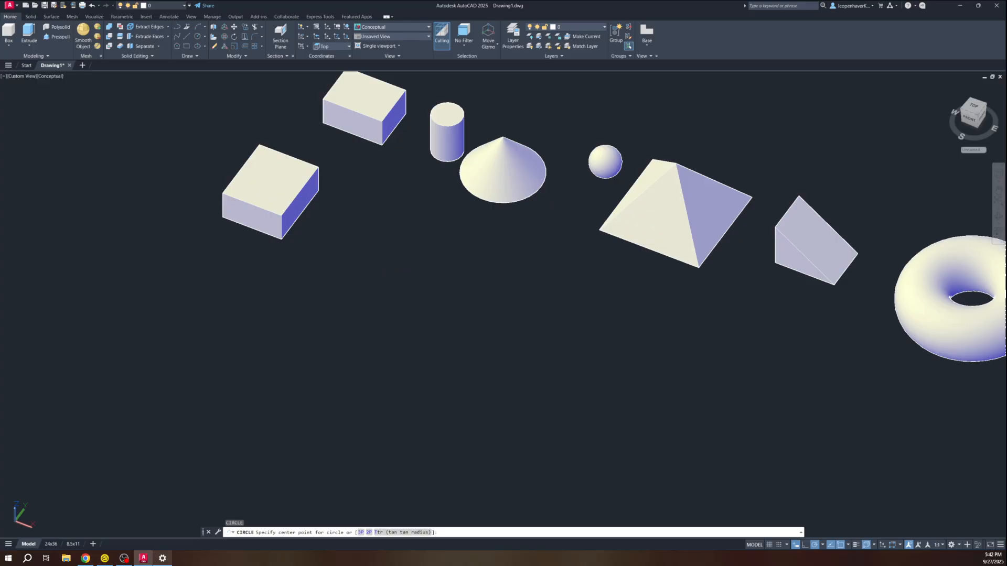
left_click(378, 250)
left_click(410, 251)
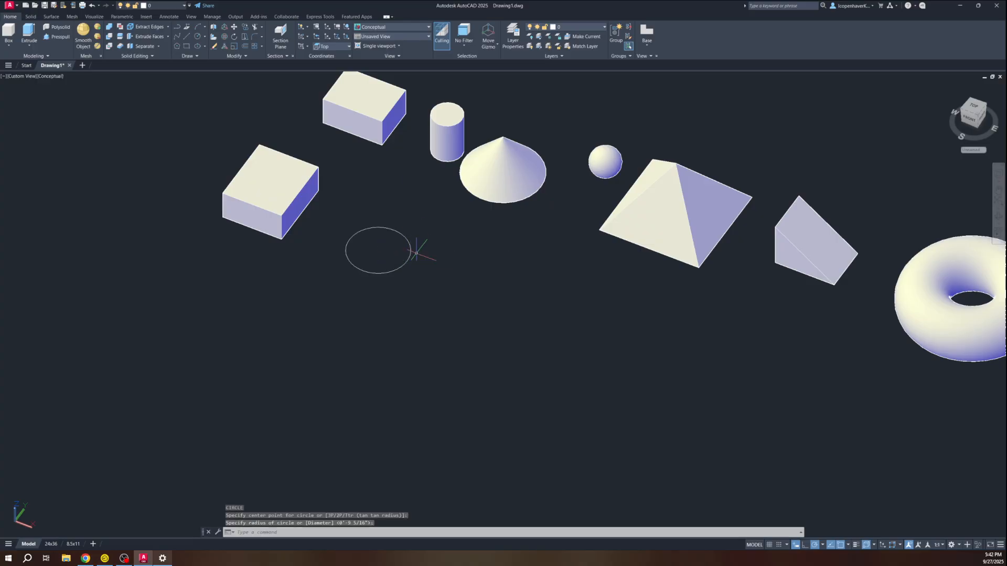
type("EXT")
key("Return")
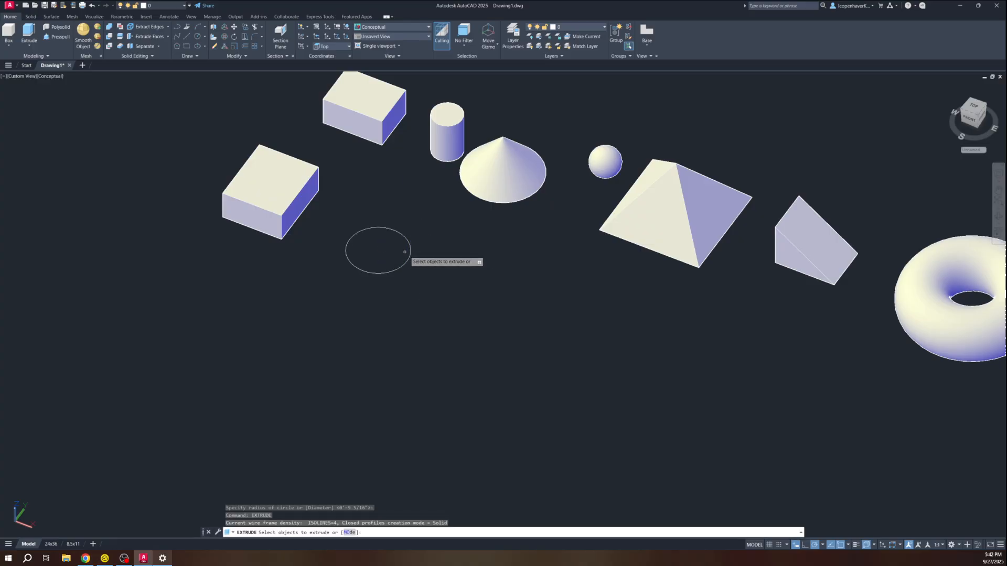
left_click(409, 251)
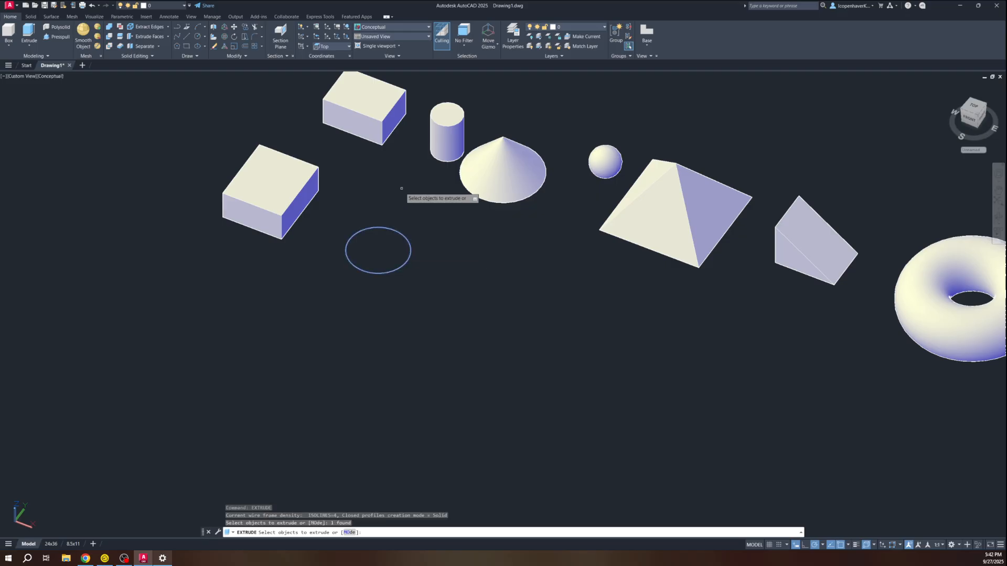
key("Return")
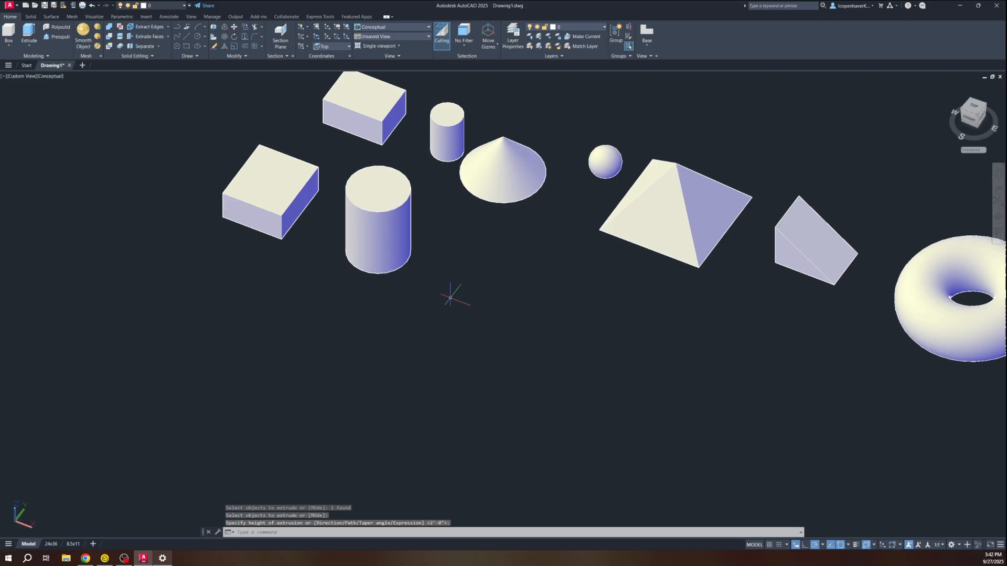
key("Escape")
Draw a 4' by 36 rectangle in front of the box
middle_click_drag(446, 295, 317, 299)
middle_click_drag(270, 348, 422, 341)
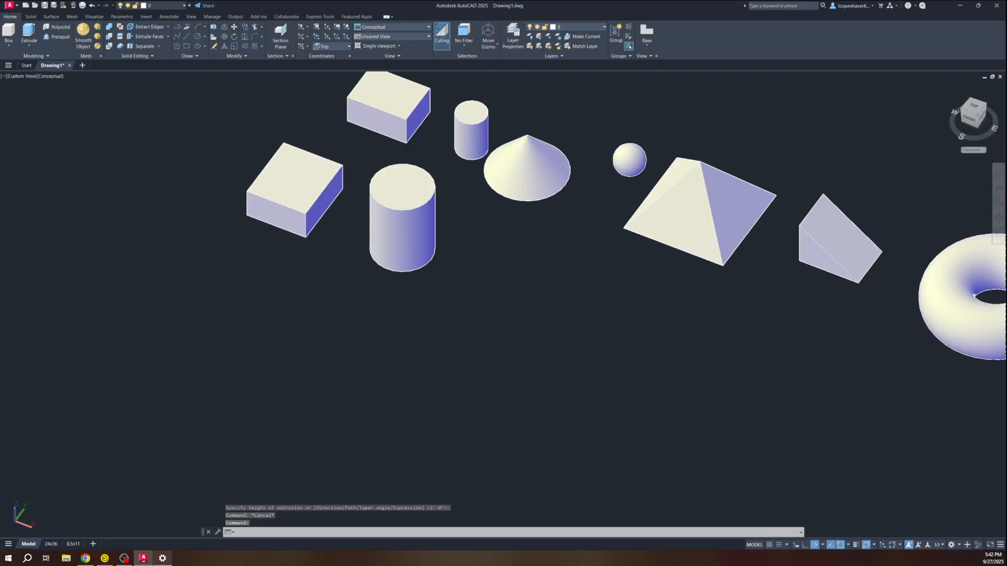
type("rec")
key("Return")
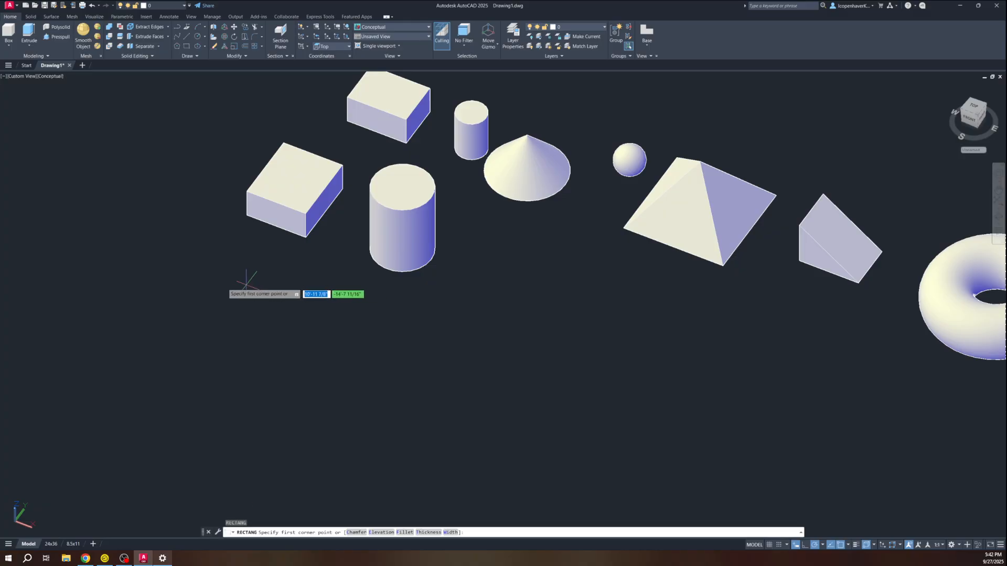
left_click(225, 250)
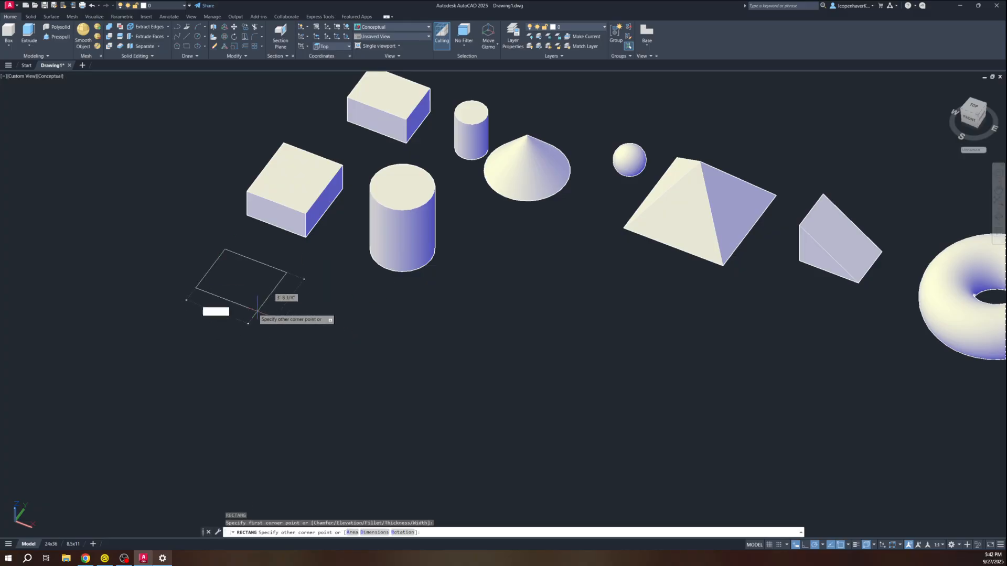
type("4'")
key("Tab")
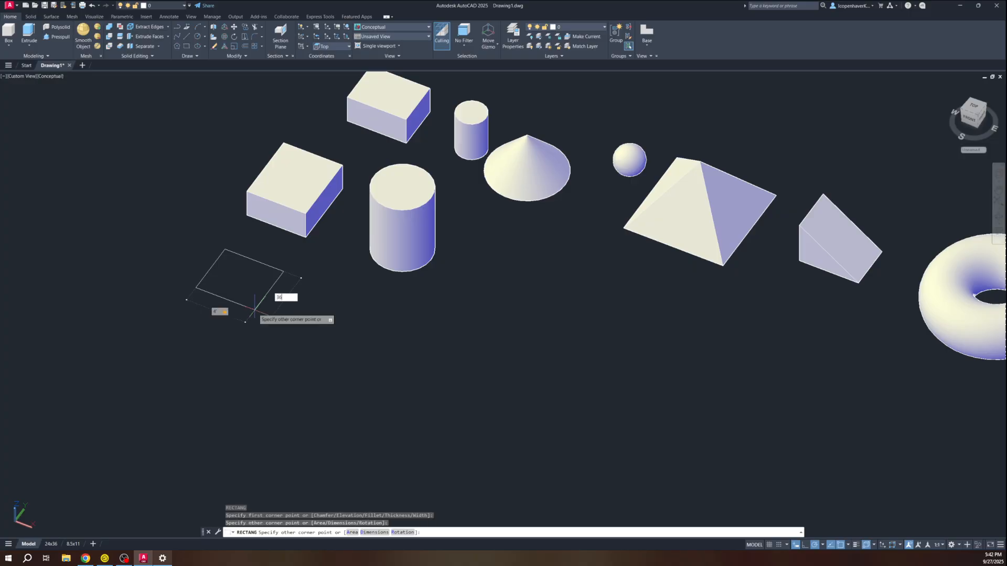
type("36")
key("Return")
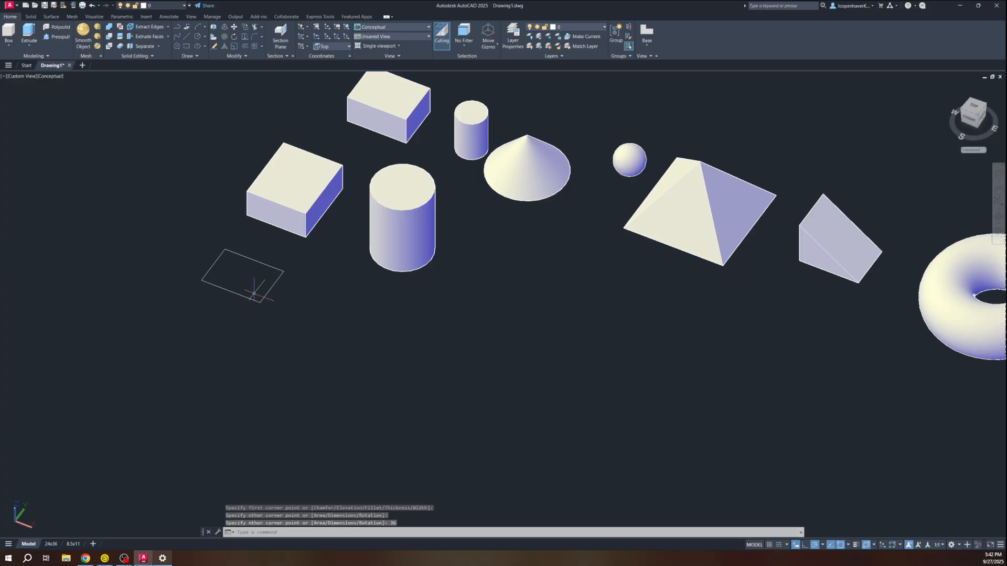
Press-pull the 4' by 36 rectangle upward into a solid box with PRESSPULL
type("presspul")
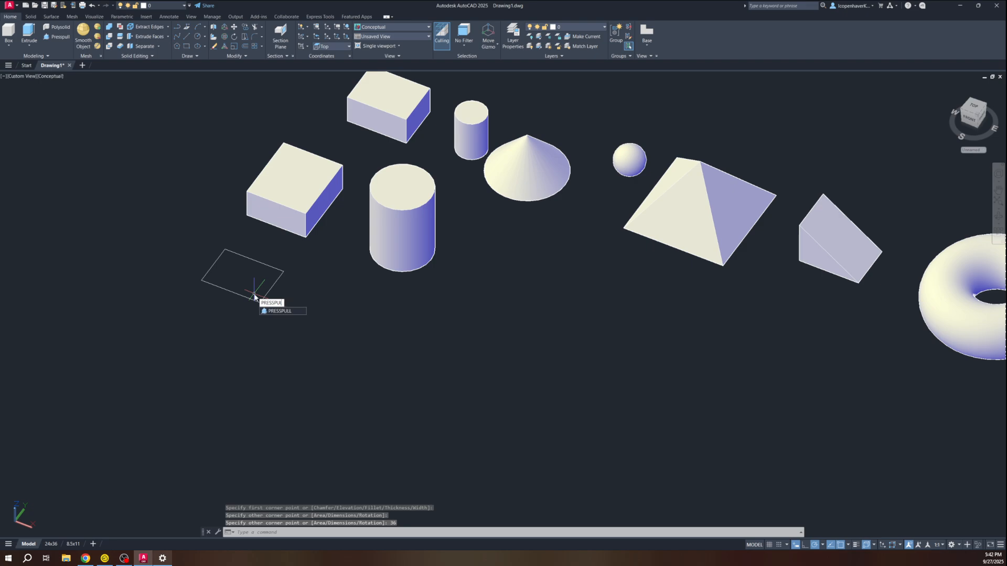
type("l")
key("Return")
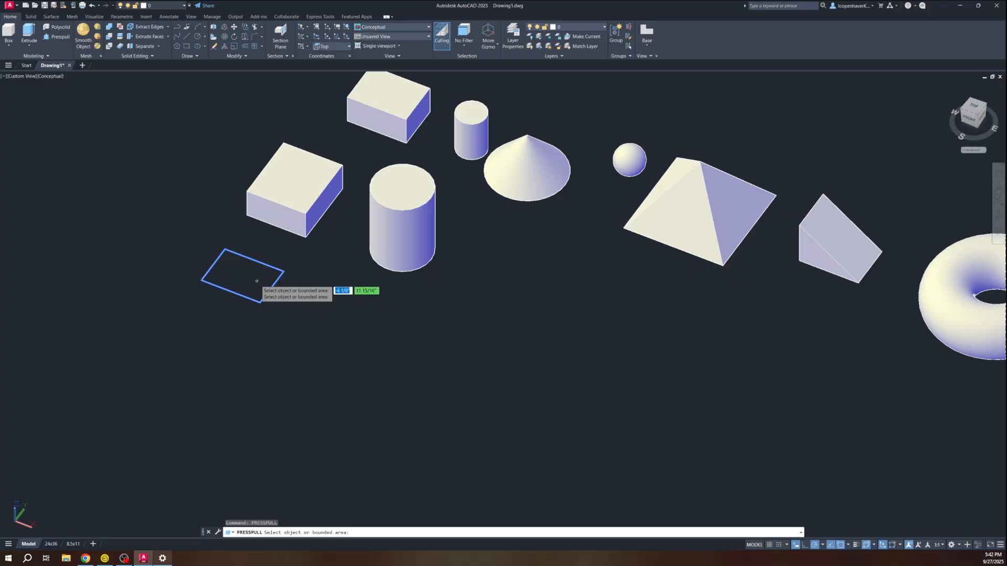
left_click(257, 281)
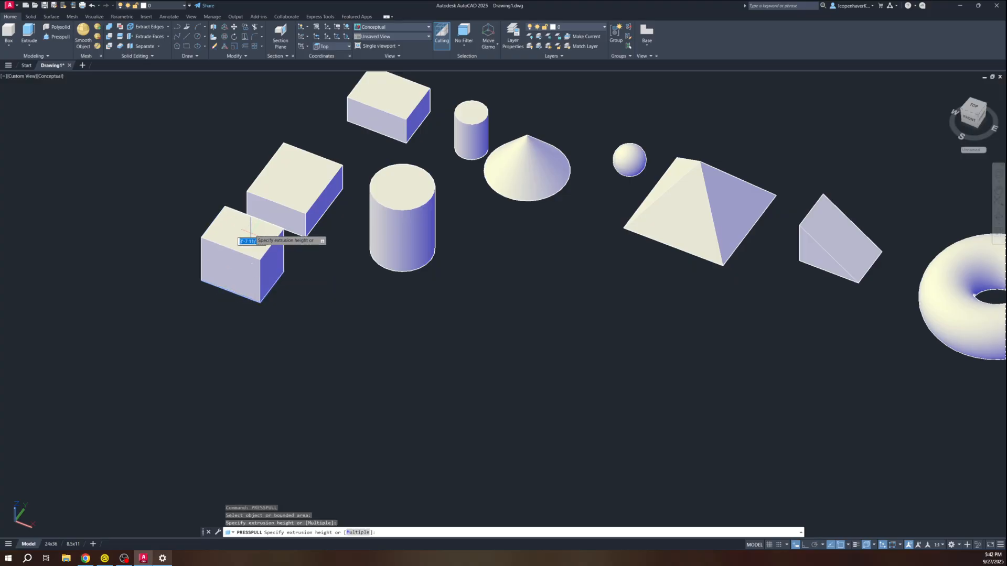
left_click(251, 233)
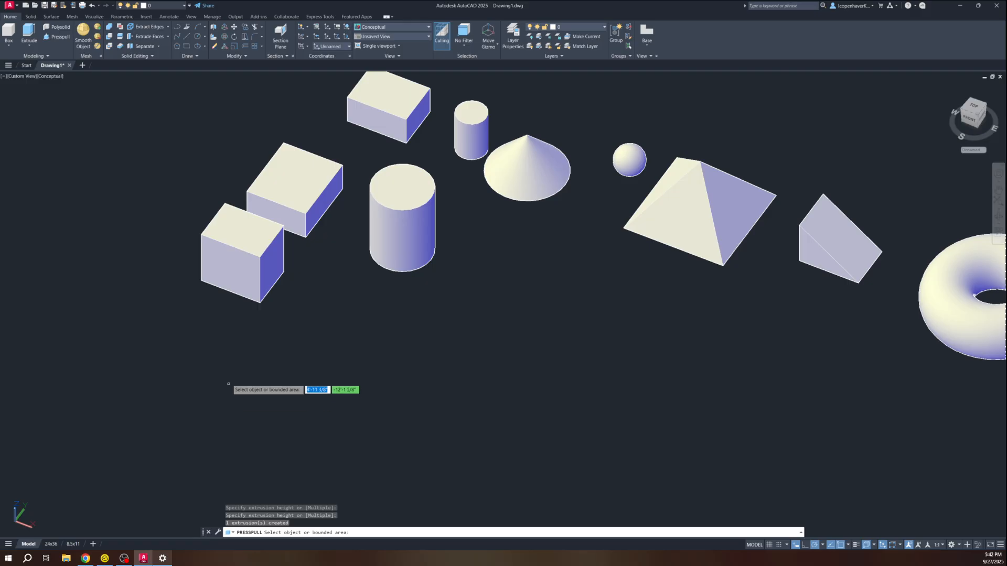
key("Escape")
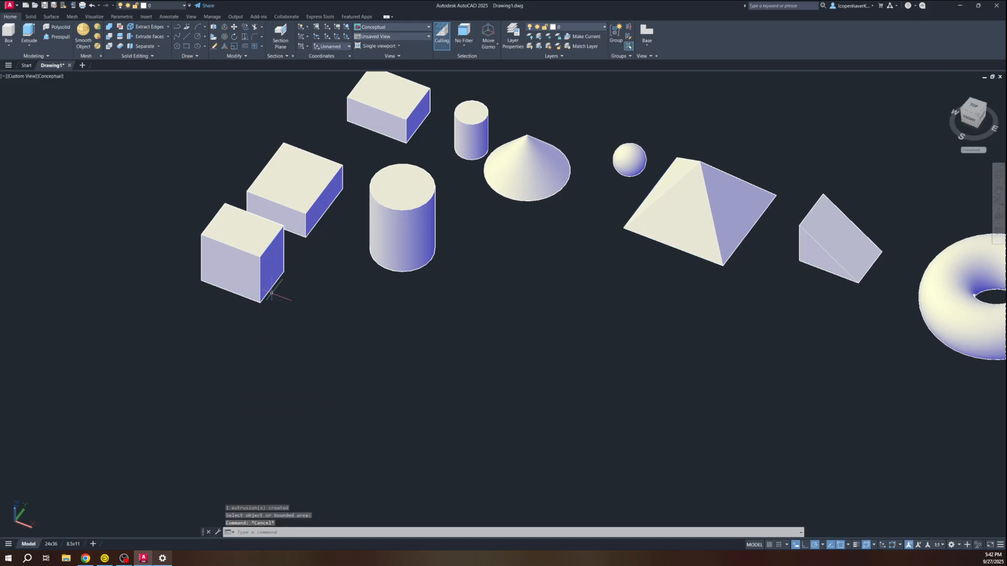
middle_click_drag(248, 318, 241, 297, "shift")
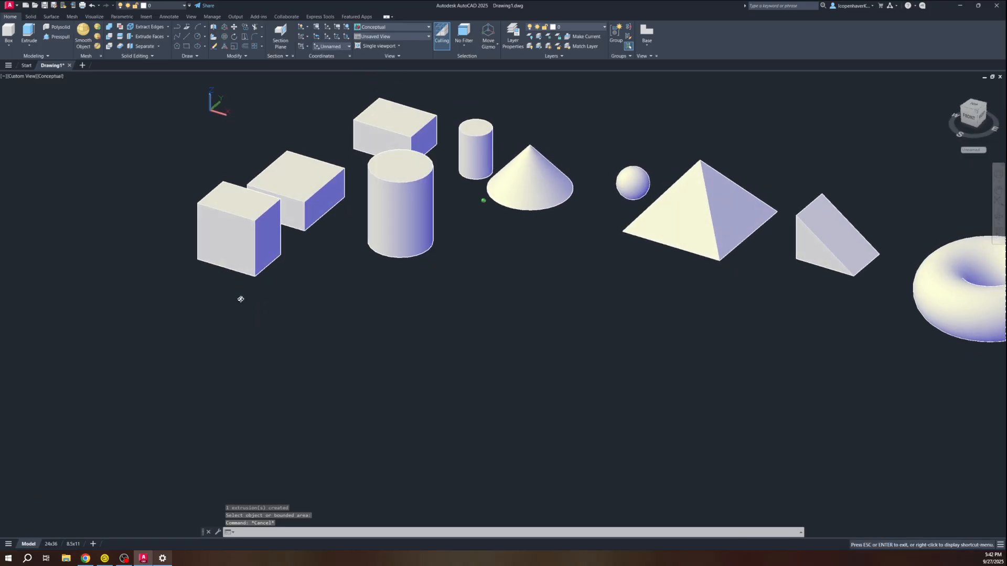
Select the press-pulled box and begin a Move, then cancel it
left_click(251, 248)
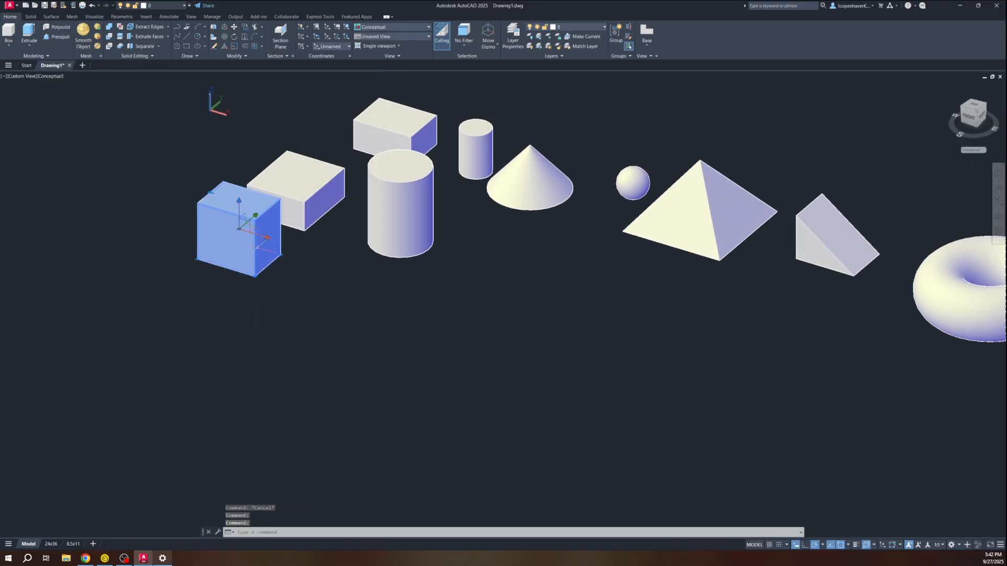
type("m")
key("Return")
left_click(260, 245)
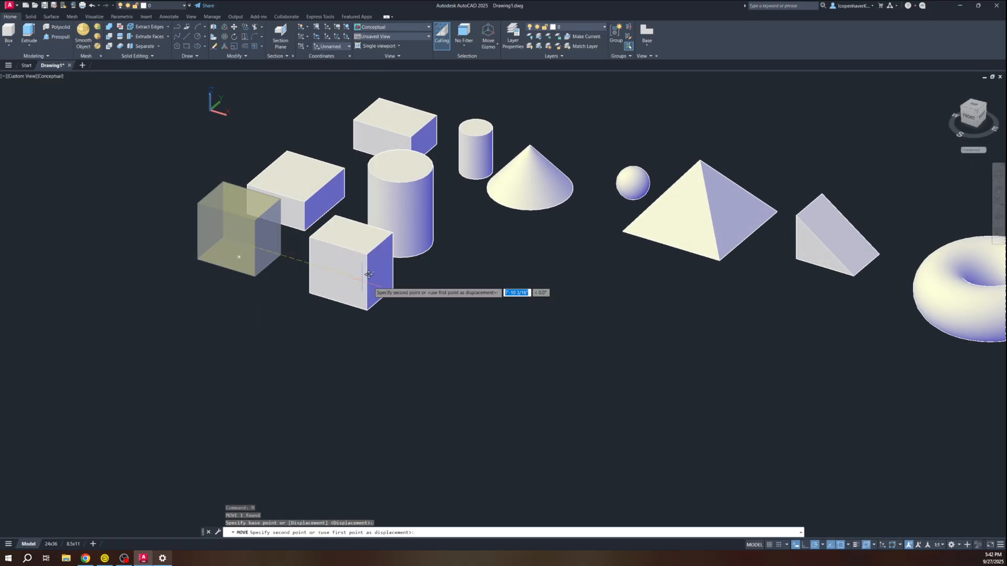
key("Escape")
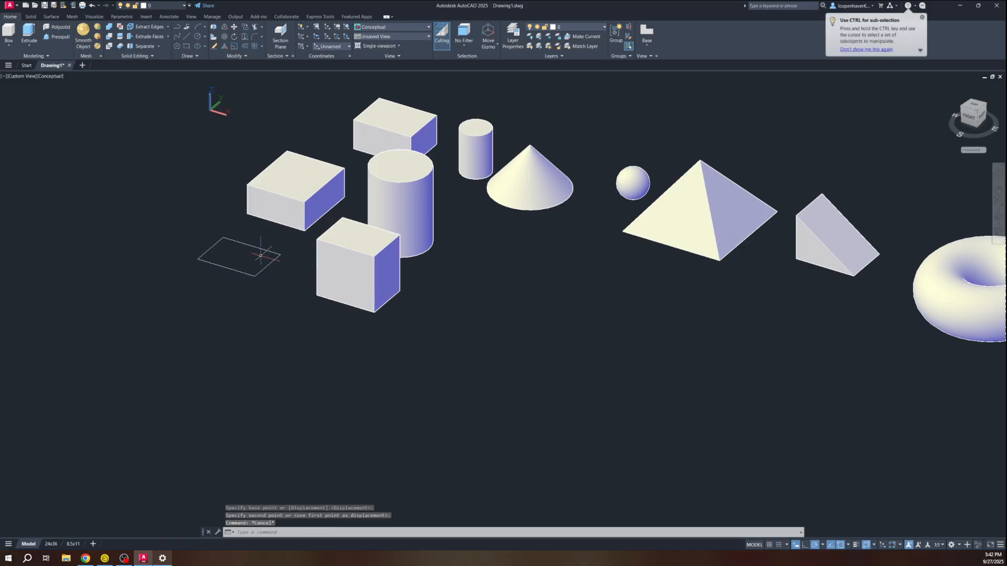
Turn off the CTRL sub-selection tip for good and deselect the rectangle outline
left_click(265, 267)
left_click(256, 265)
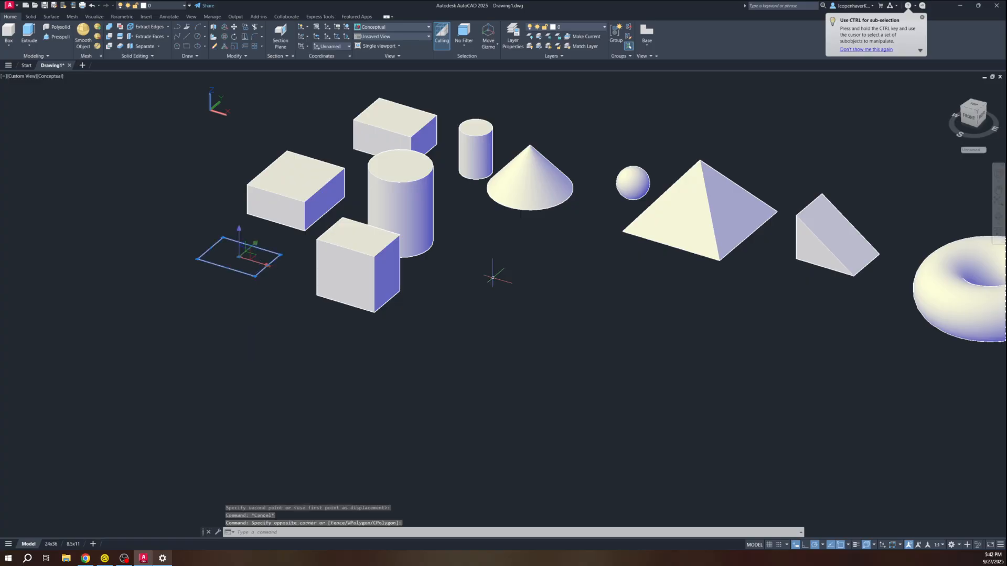
left_click(849, 50)
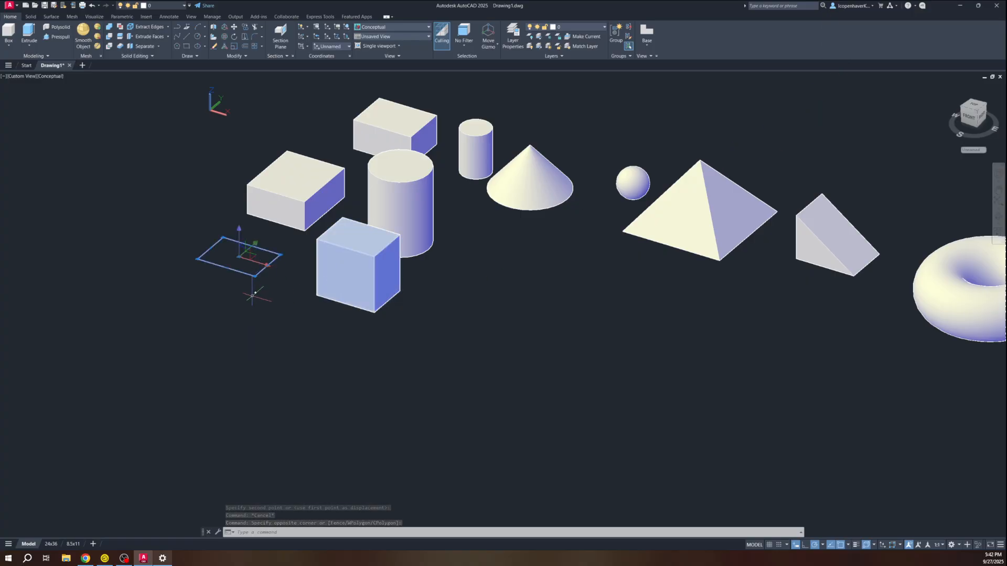
key("Escape")
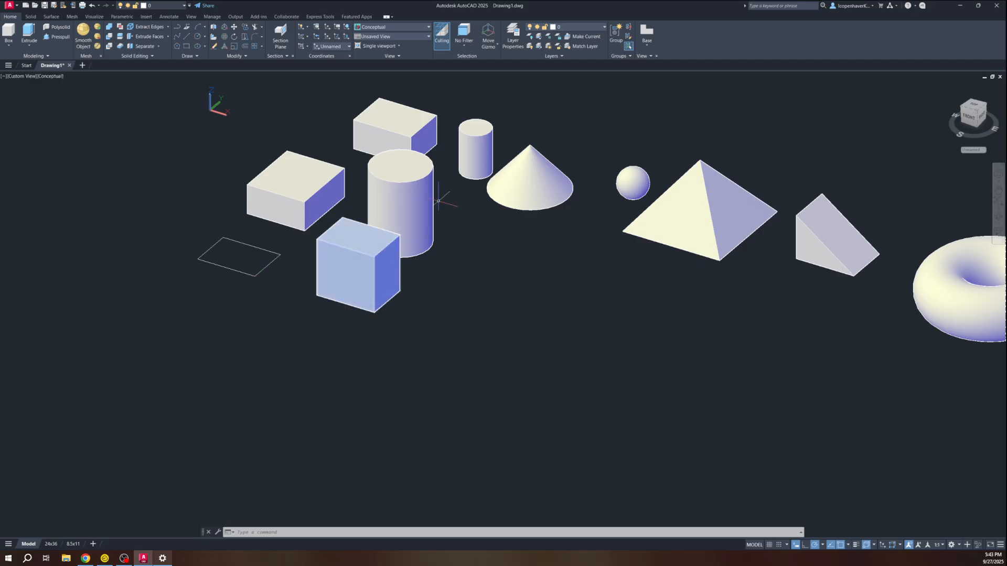
mouse_move(353, 240)
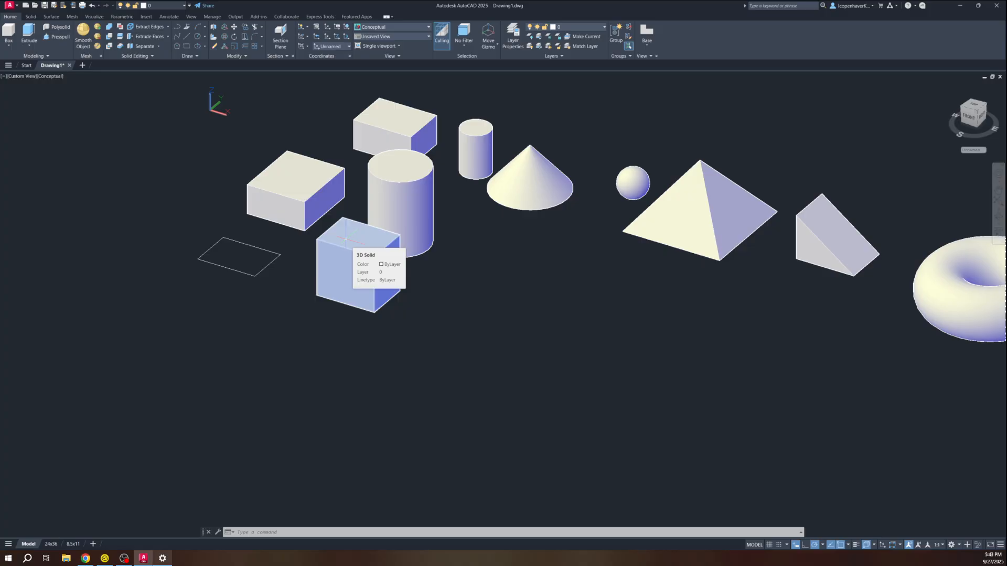
Draw a circle of diameter 6 centred on the front box's top face
type("c")
key("Return")
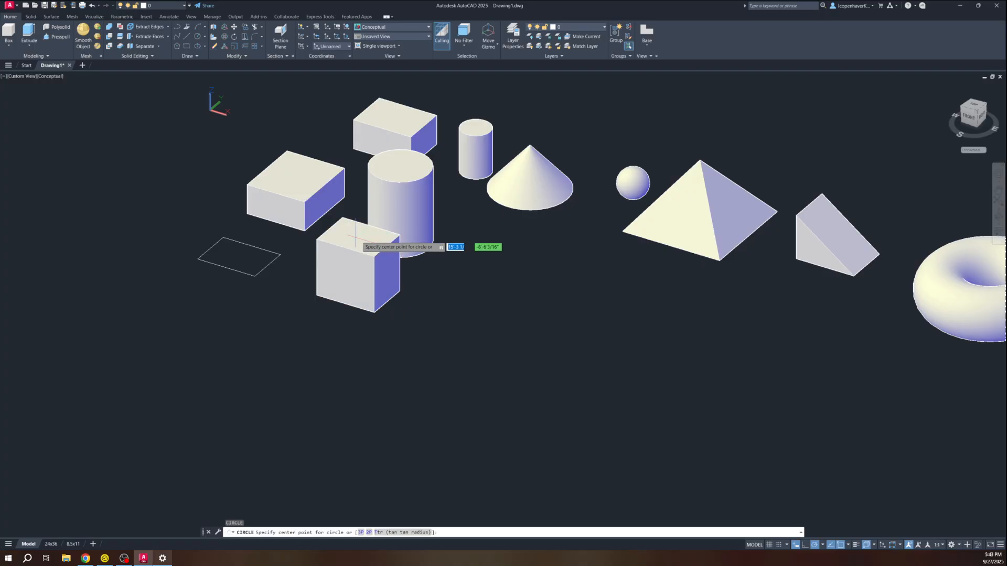
left_click(358, 238)
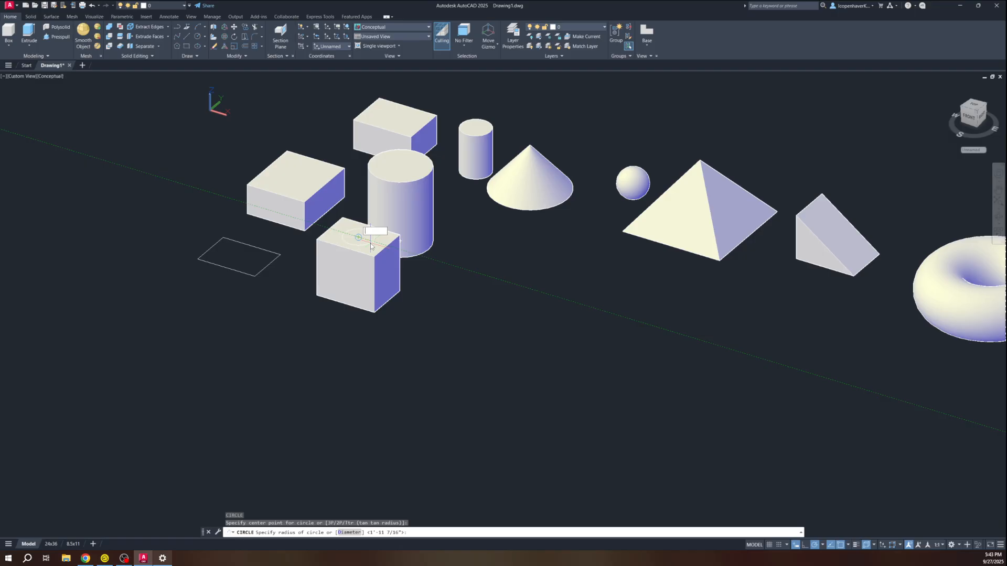
type("d")
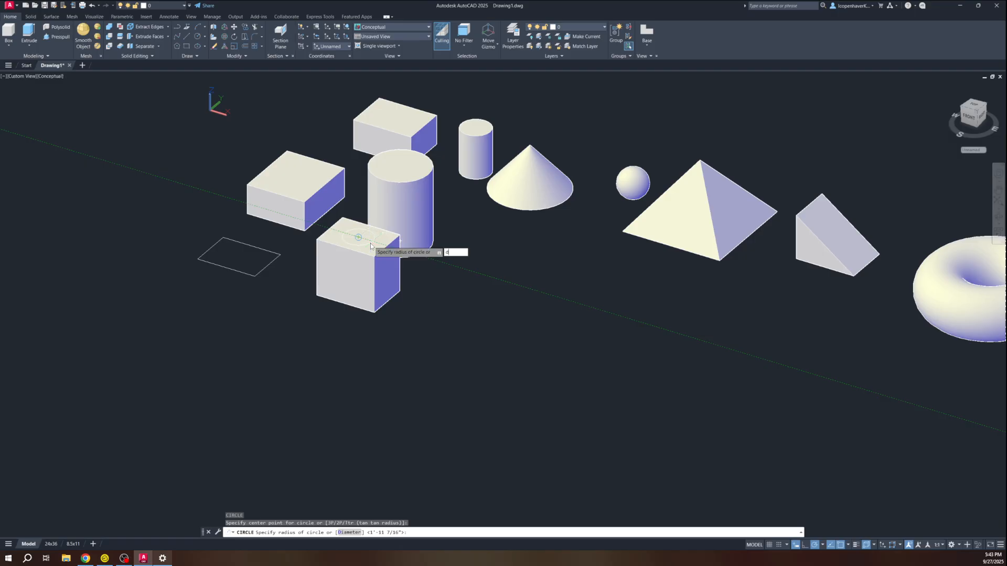
key("Return")
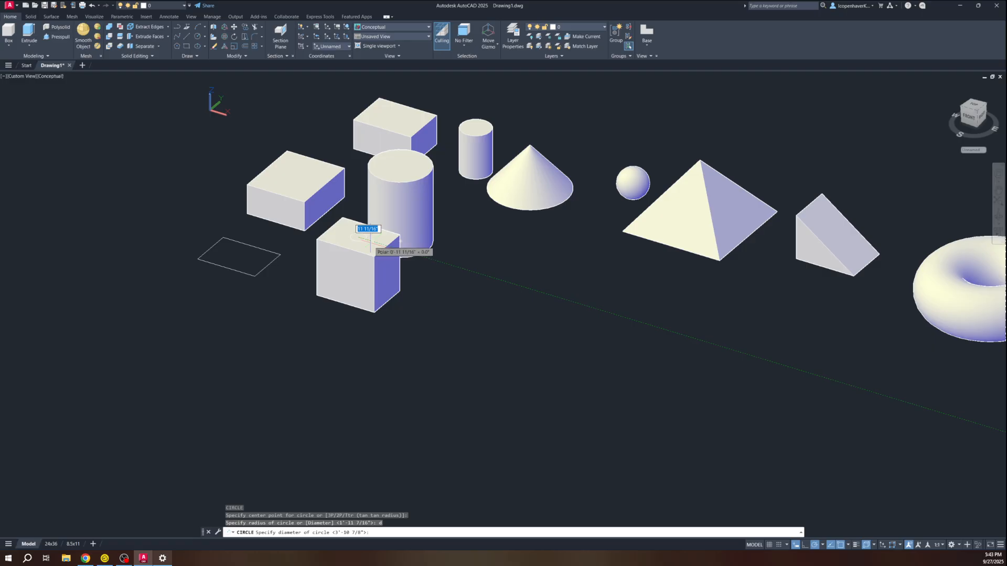
type("6")
key("Return")
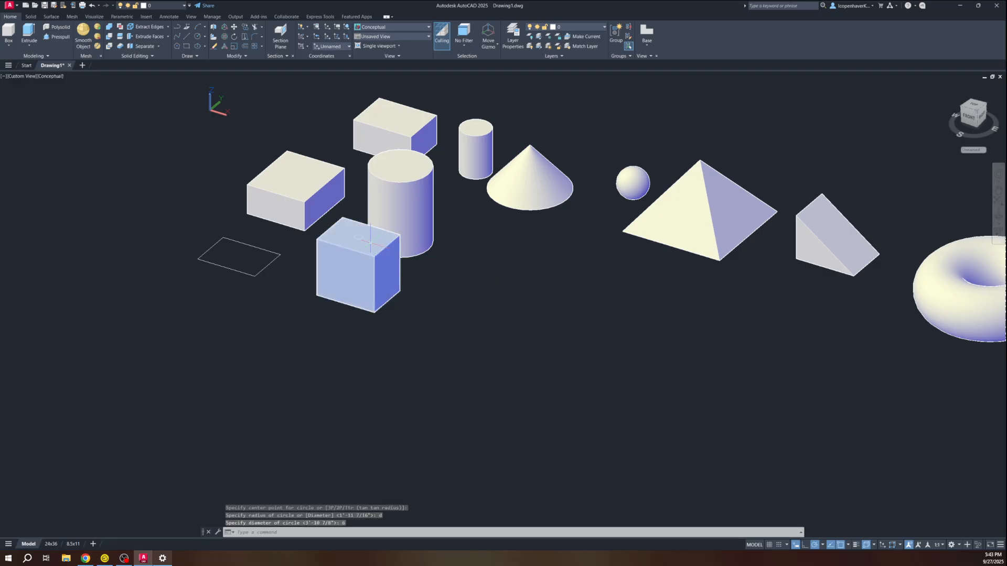
scroll(367, 251, "up", 5)
scroll(367, 256, "up", 2)
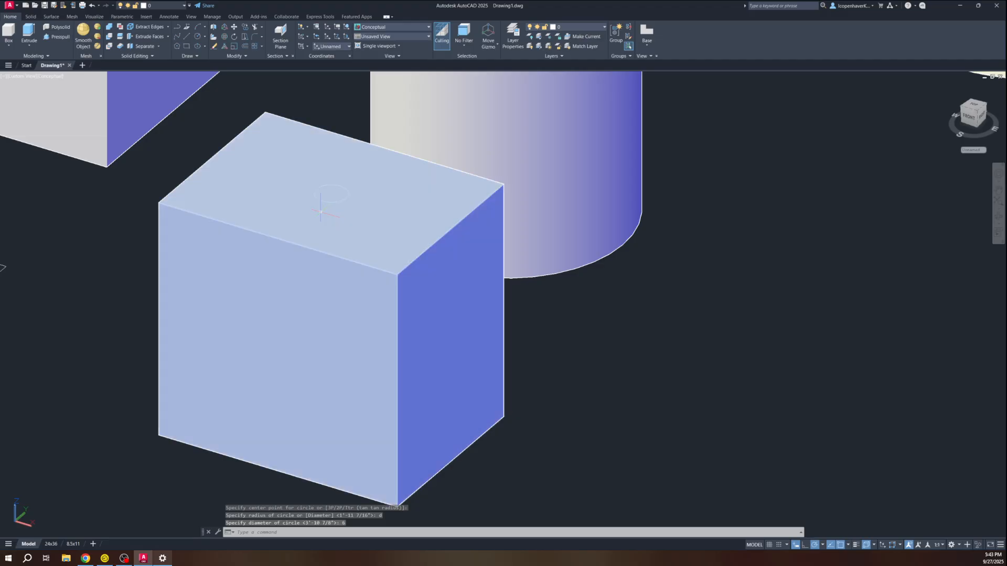
Press-pull the 6-diameter circle downward to cut a round hole through the front box
type("presspull")
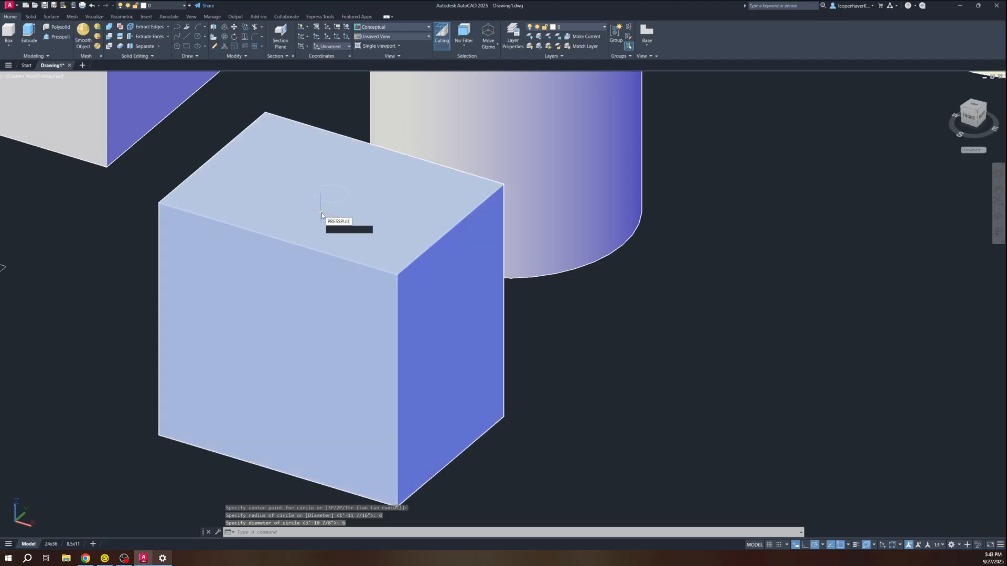
key("Return")
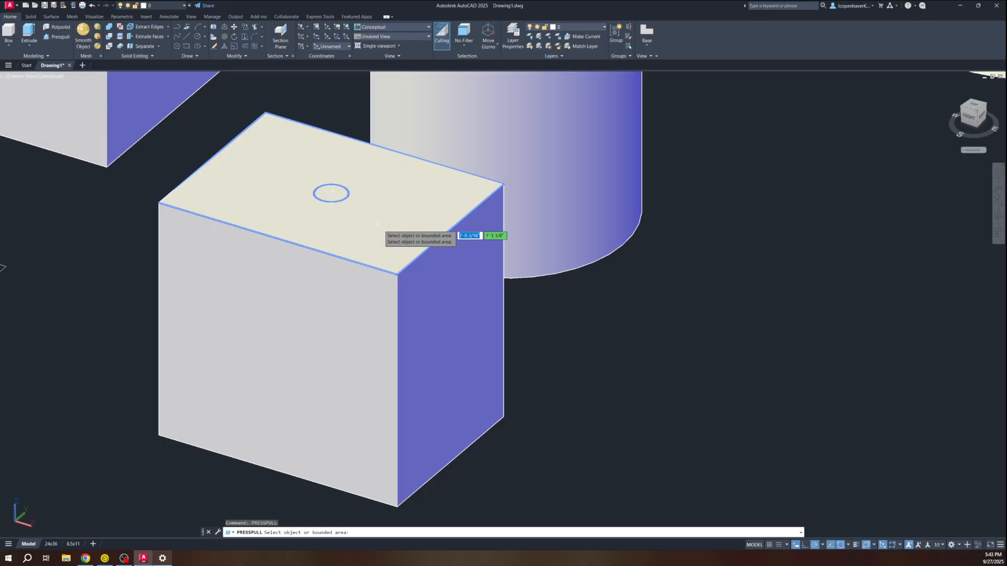
left_click(331, 194)
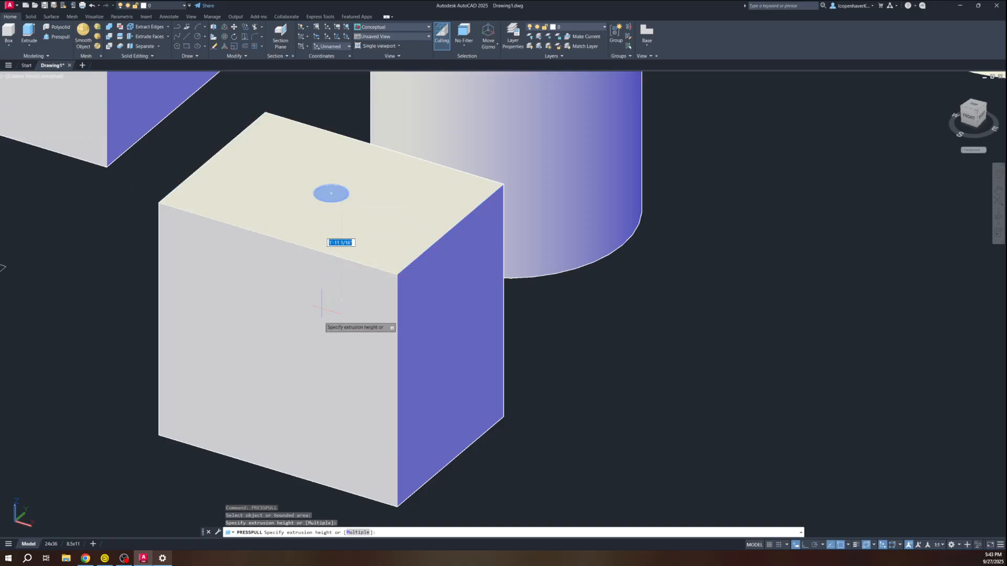
middle_click_drag(322, 315, 330, 211, "shift")
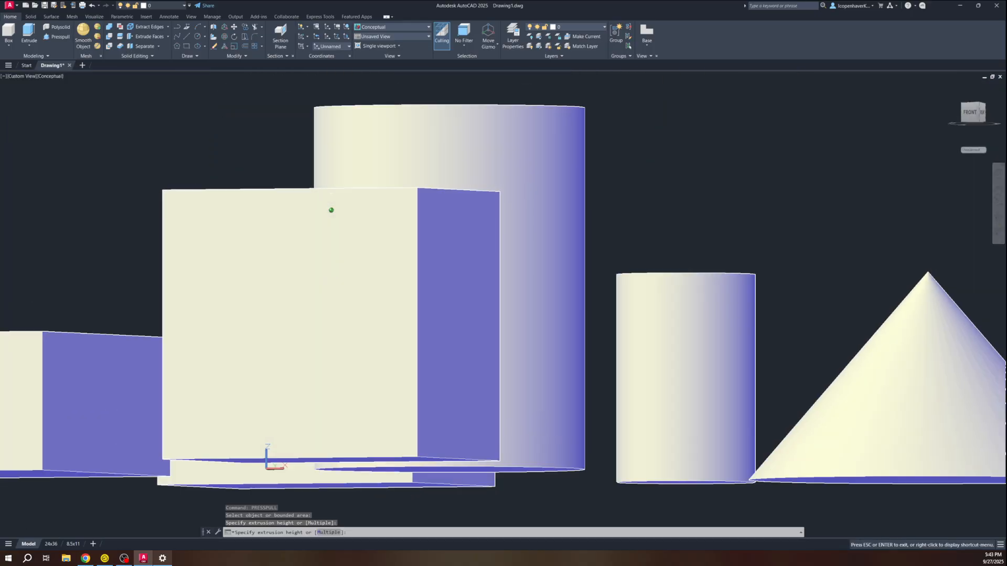
left_click(327, 300)
middle_click_drag(327, 301, 294, 411, "shift")
key("Return")
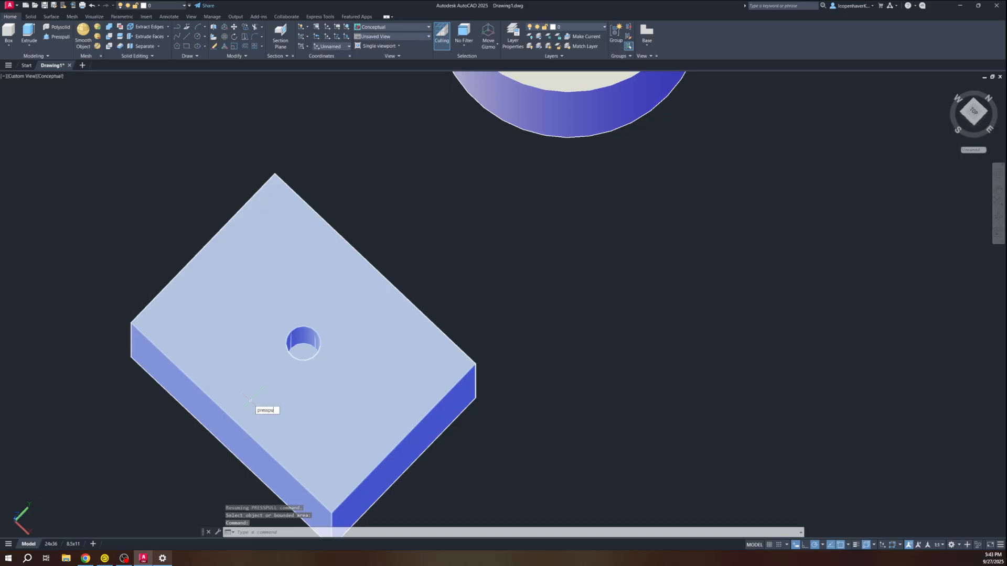
Press-pull the hole back up flush with the box top to fill it
key("Return")
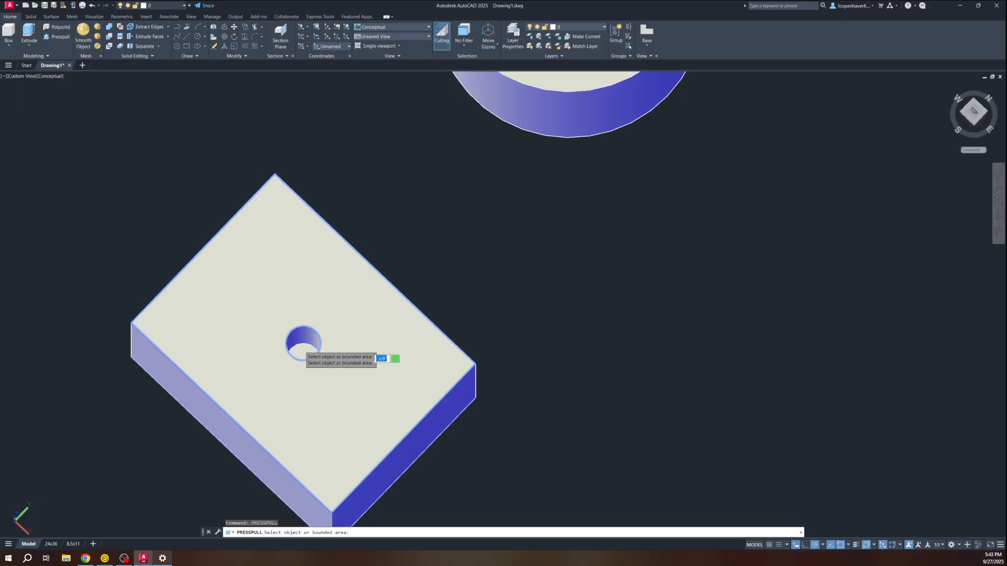
left_click(303, 350)
middle_click_drag(315, 294, 328, 251, "shift")
left_click(318, 205)
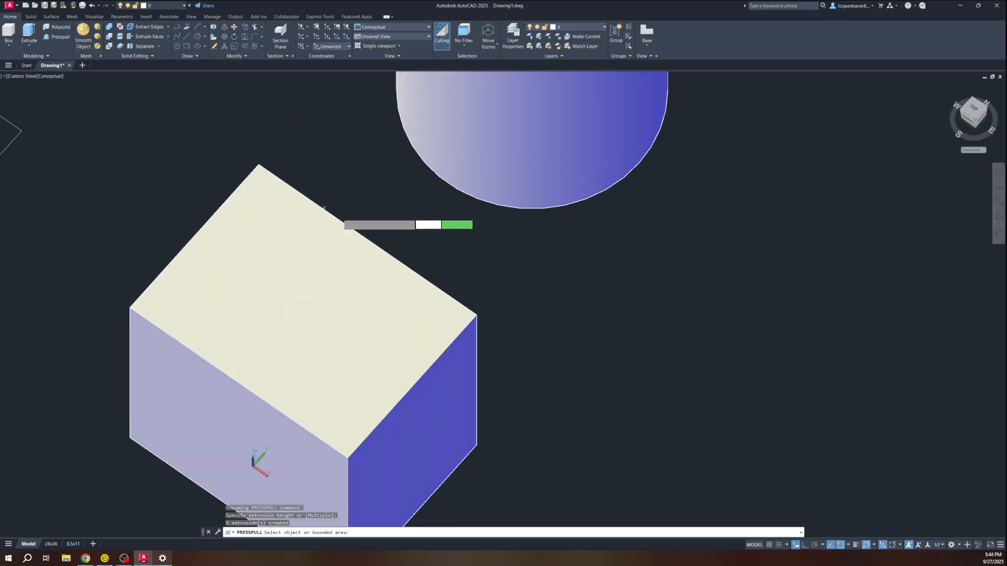
Press-pull the circle upward to raise a 6-diameter cylindrical post on the box
left_click(303, 313)
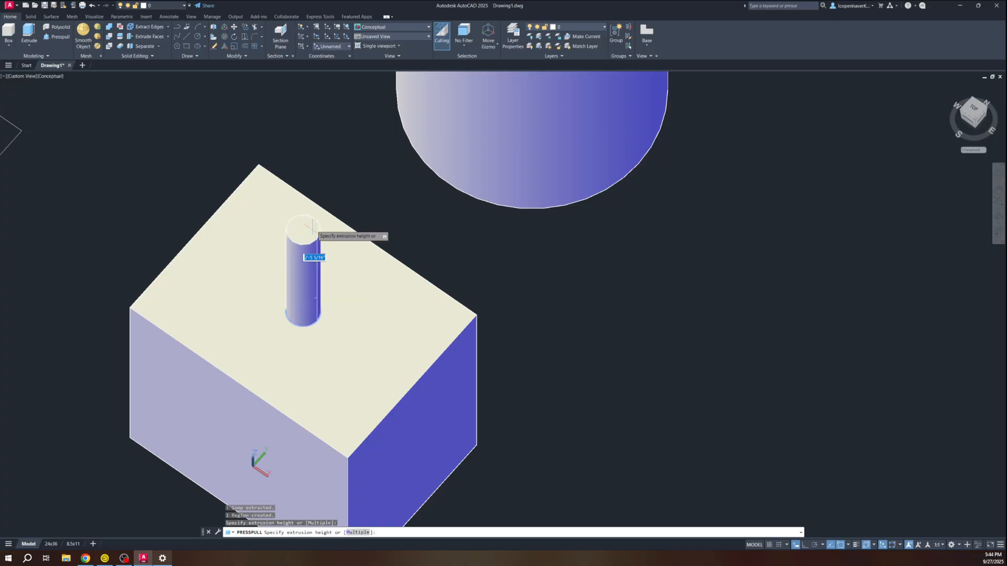
middle_click_drag(328, 211, 332, 202, "shift")
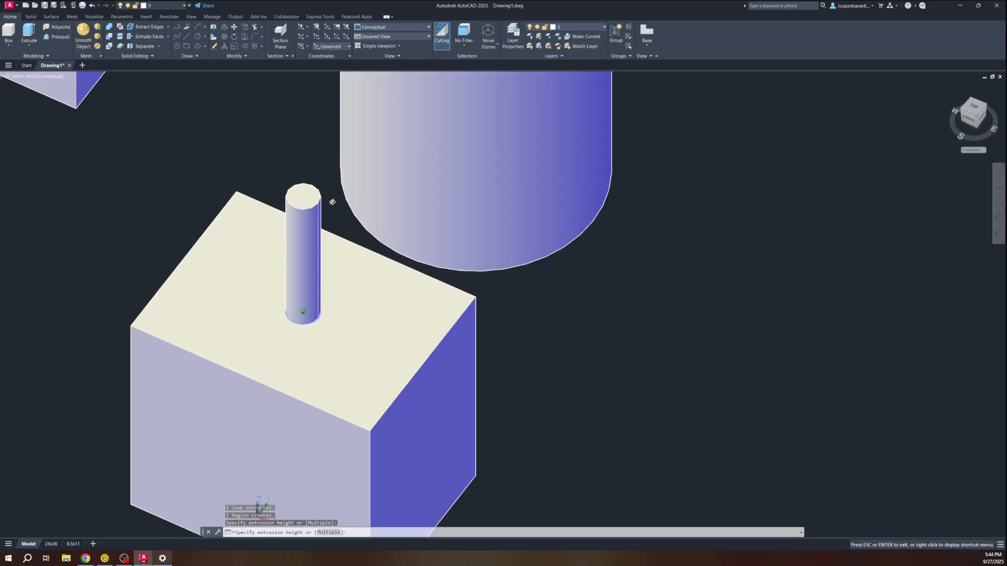
left_click(310, 184)
key("Return")
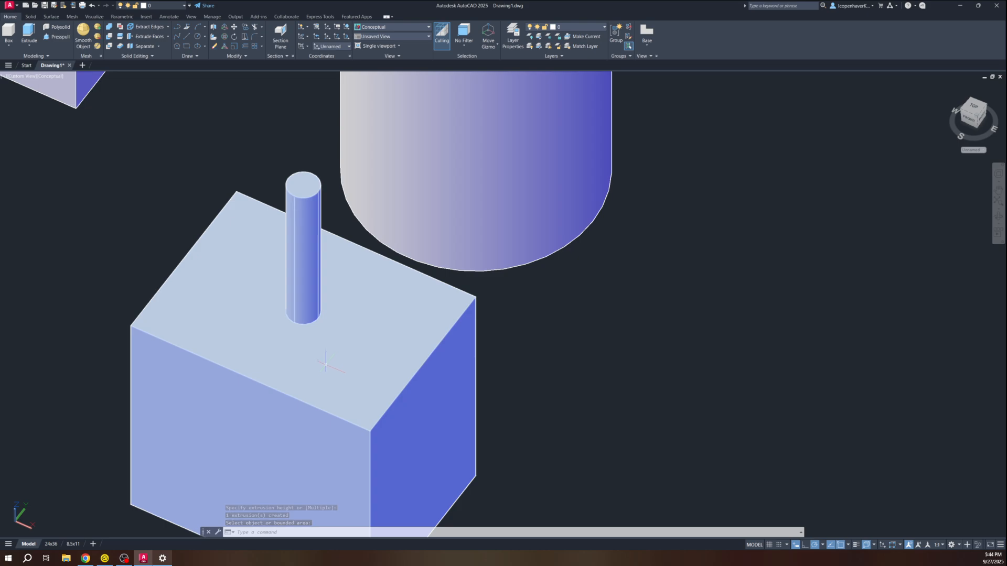
middle_click_drag(329, 386, 237, 349)
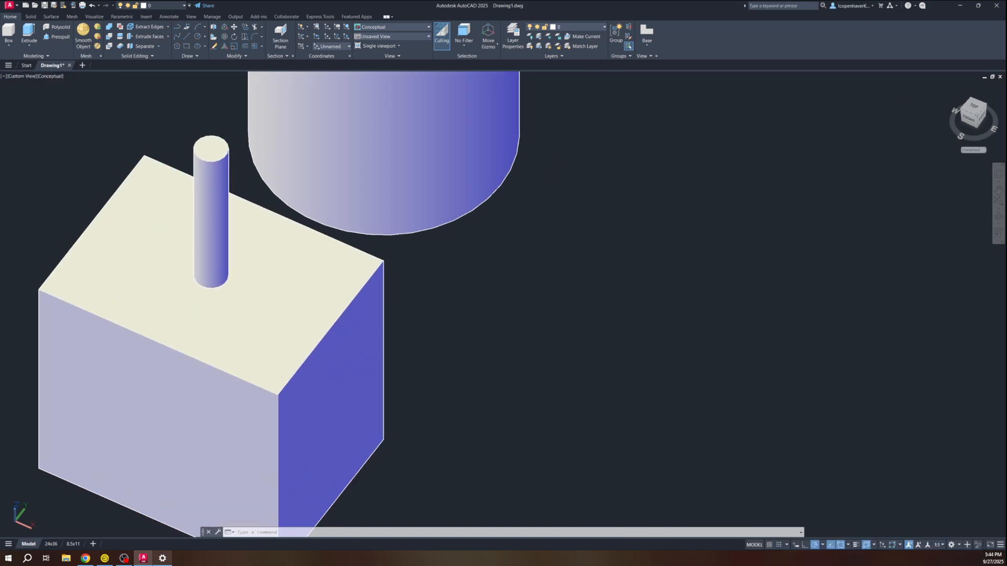
Press-pull the box's right face outward to lengthen the box
key("Escape")
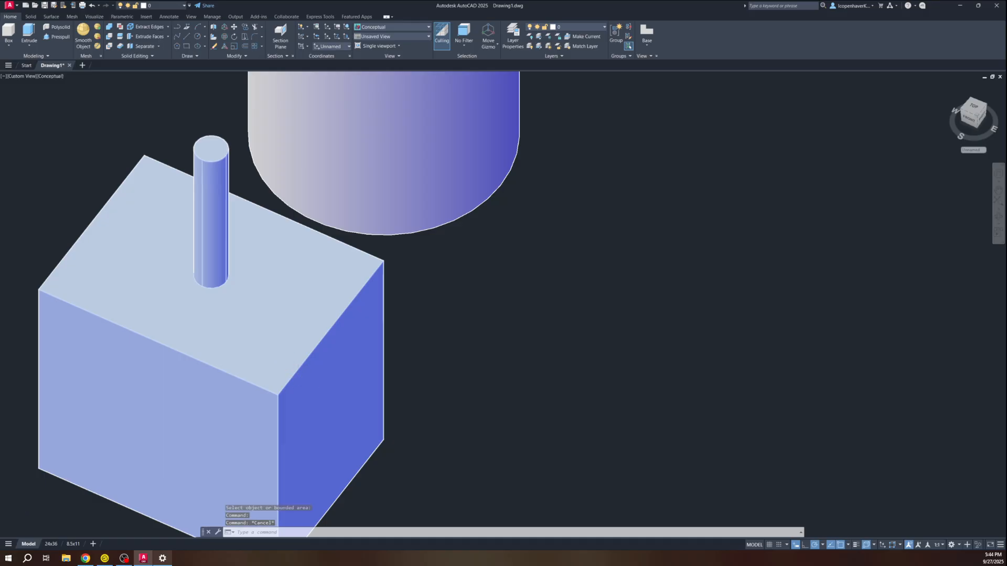
scroll(297, 381, "down", 2)
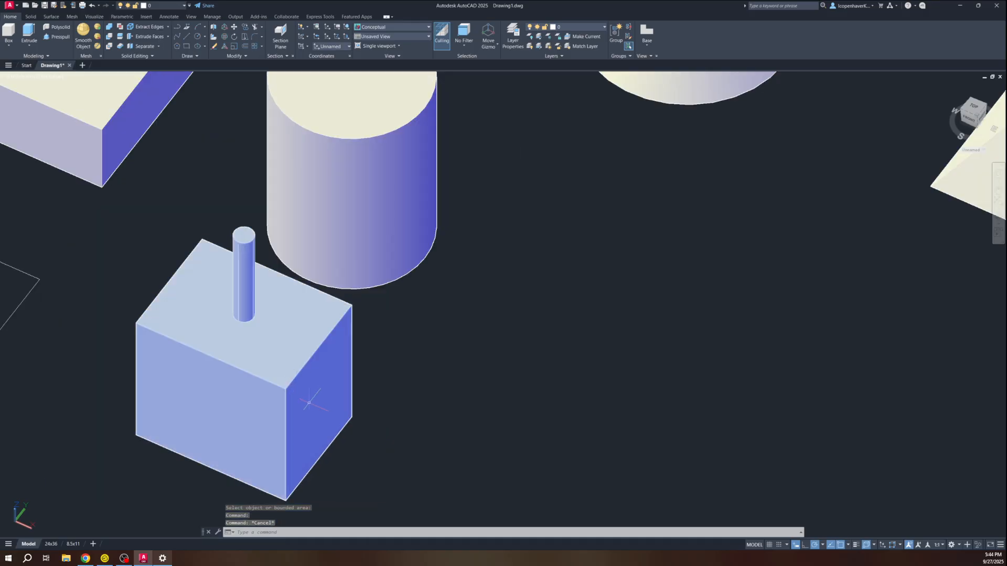
type("presspull")
key("Return")
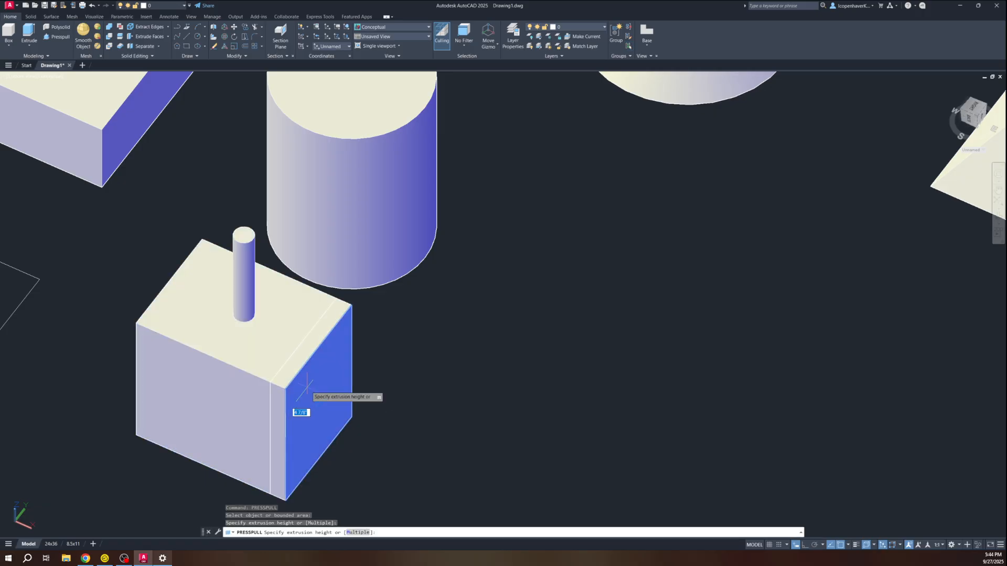
left_click(300, 412)
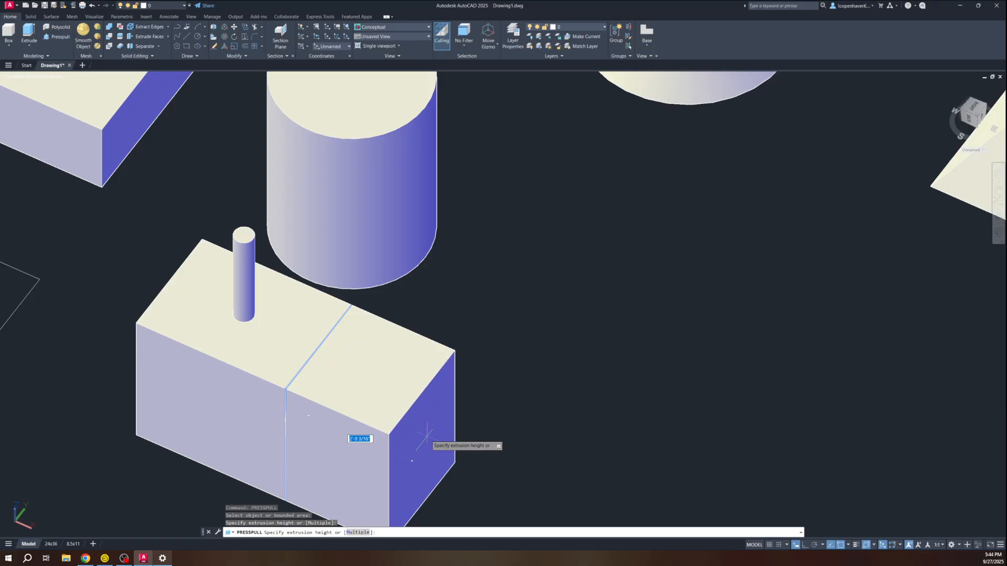
key("Return")
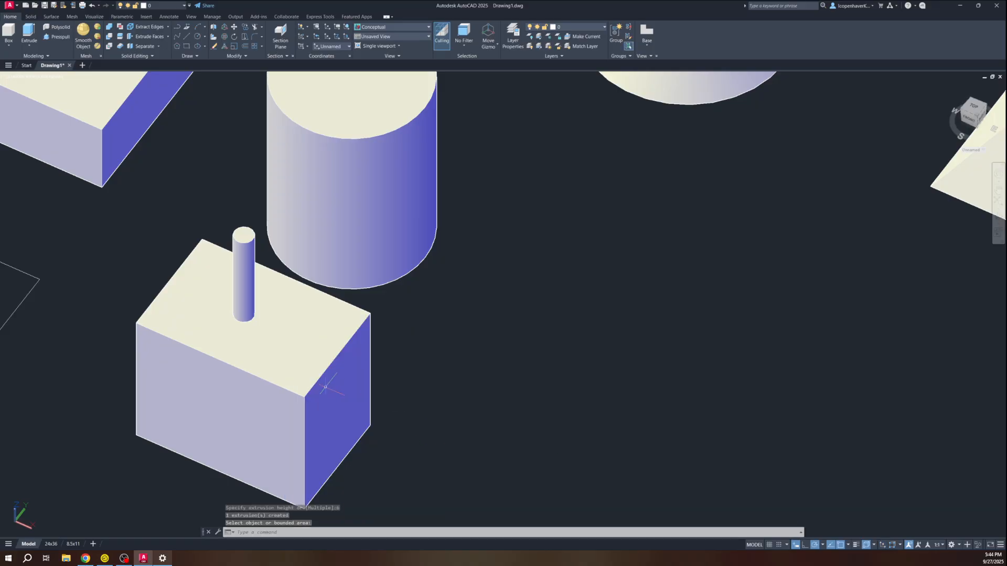
scroll(314, 389, "down", 2)
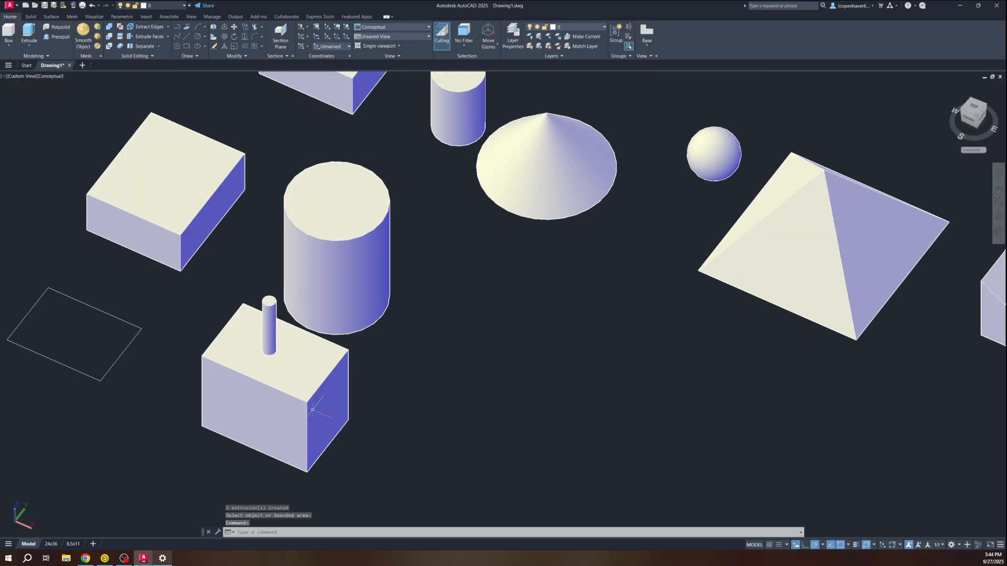
key("Return")
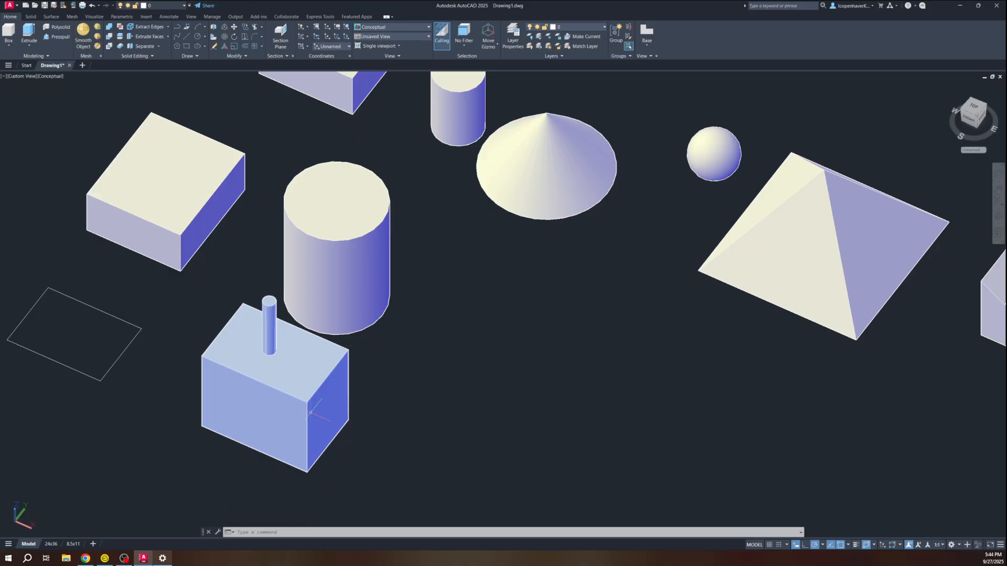
key("Escape")
Move the leftover circle outline off the box top to open ground left of the box
left_click(206, 480)
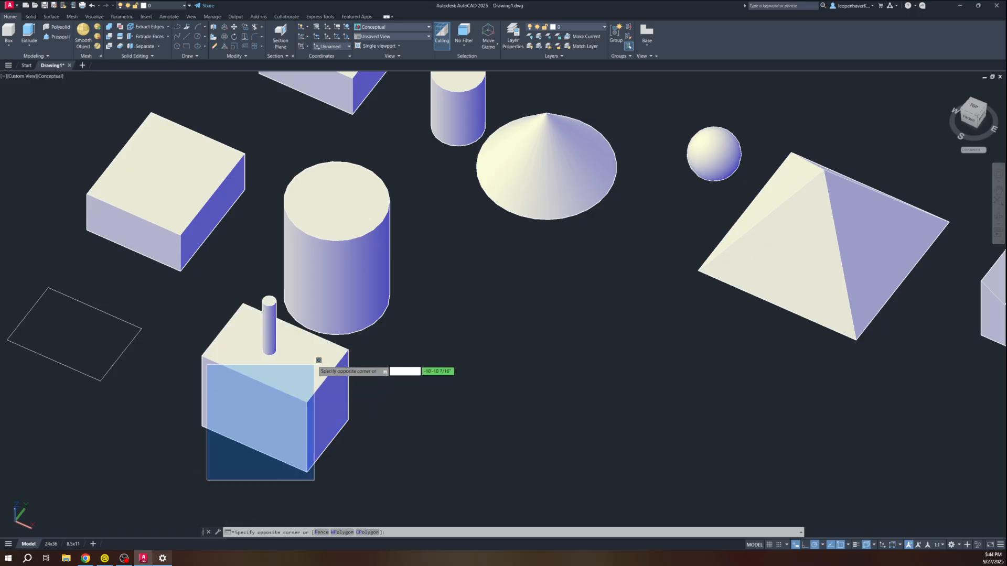
left_click(293, 323)
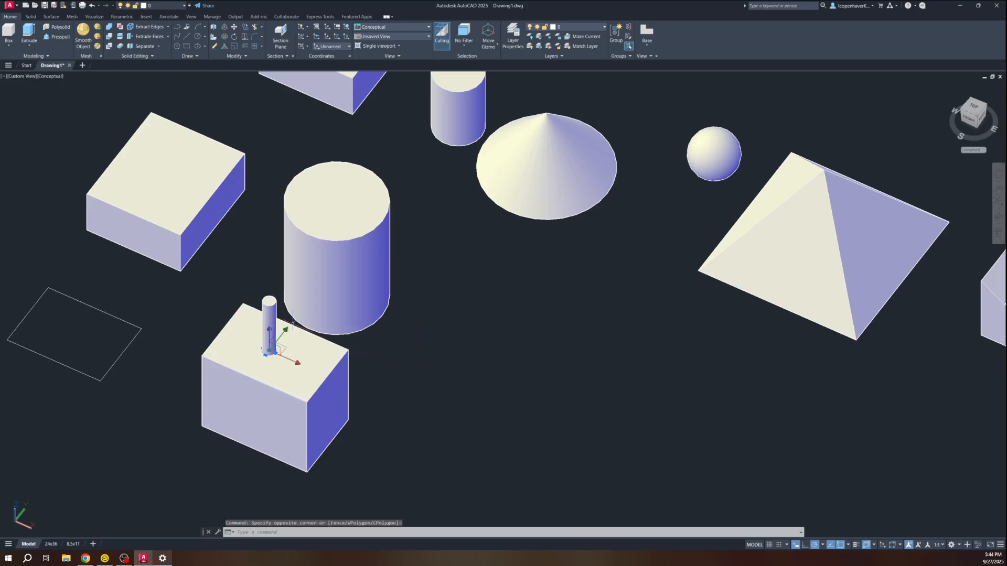
type("m")
key("Return")
left_click(272, 352)
key("Escape")
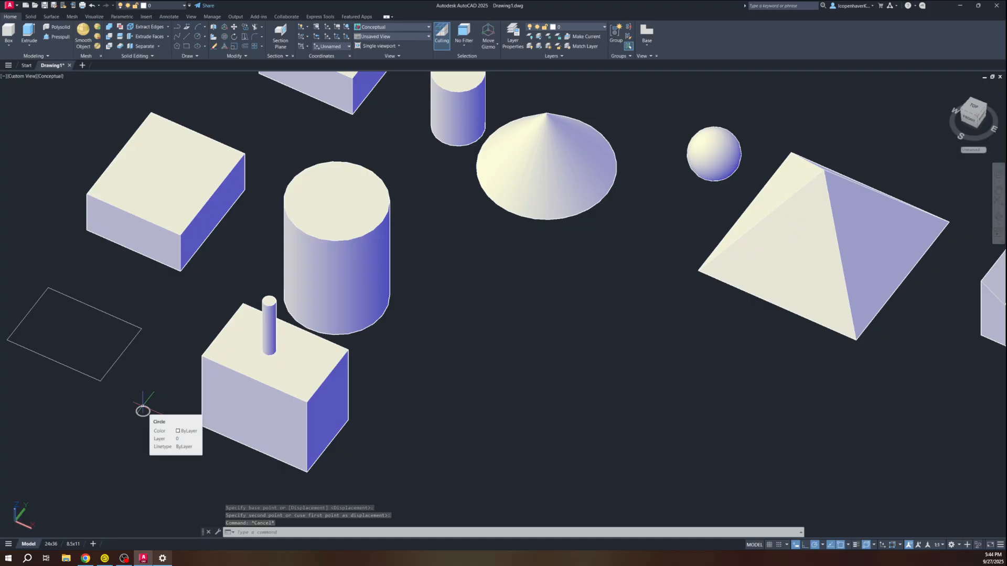
key("Escape")
key("Escape")
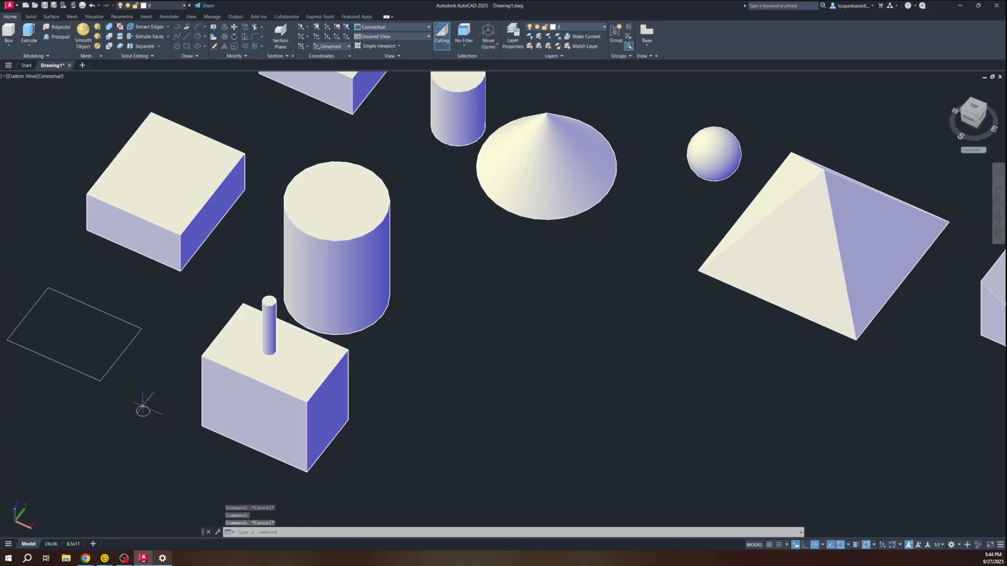